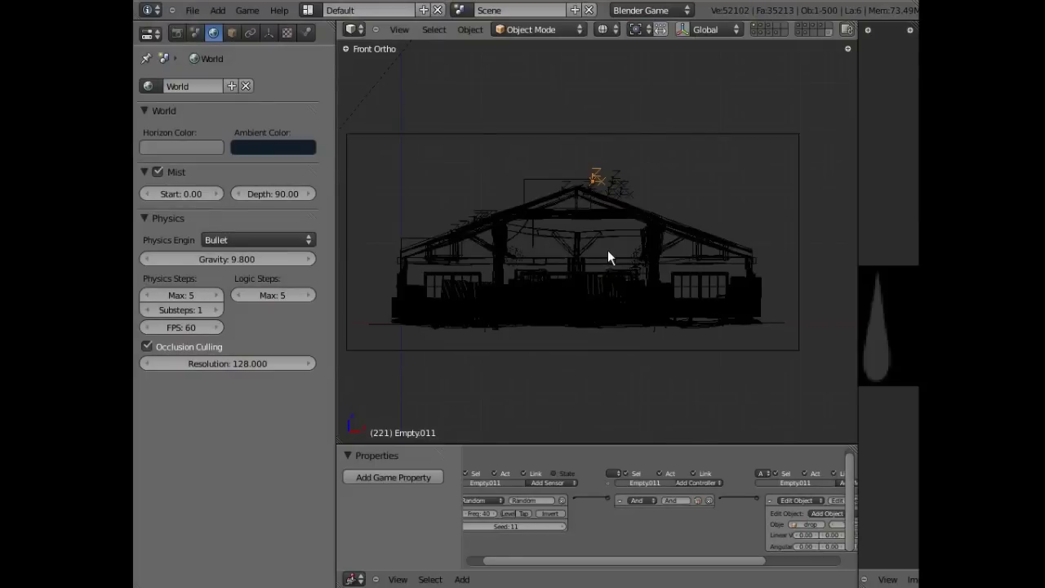
# - In top view, add a new plane in the open space beside the barn
pyautogui.keyDown('ctrl'); pyautogui.scroll(-3, 607, 250); pyautogui.keyUp('ctrl')
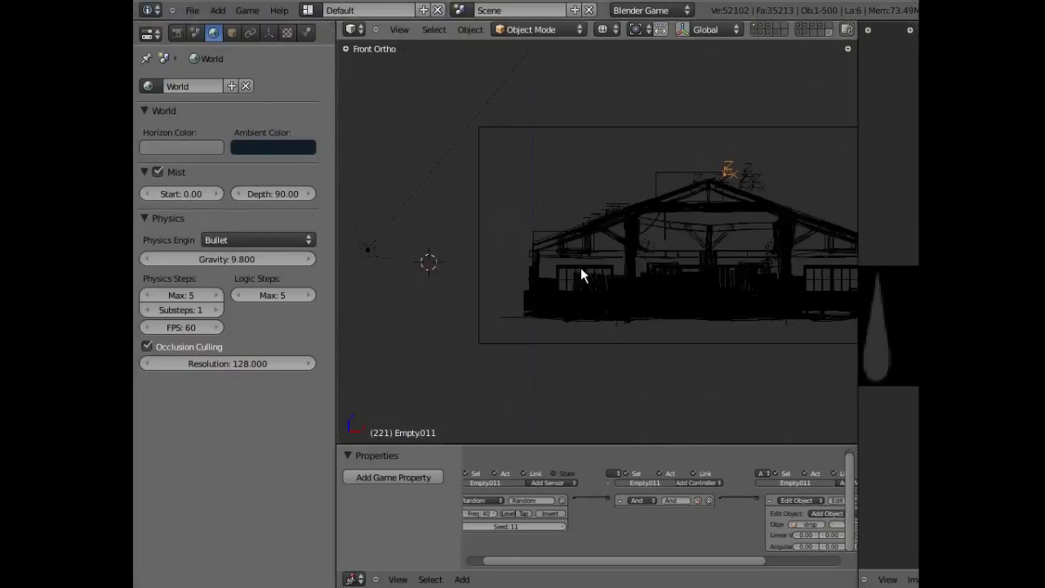
pyautogui.keyDown('ctrl'); pyautogui.scroll(-3, 581, 268); pyautogui.keyUp('ctrl')
pyautogui.press('KP_7')
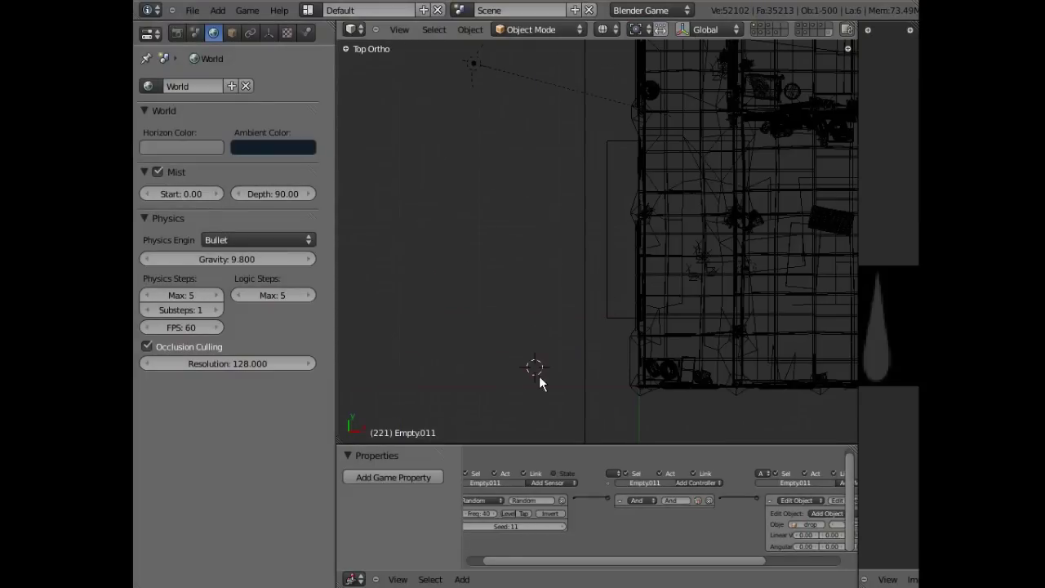
pyautogui.keyDown('shift'); pyautogui.moveTo(538, 380); pyautogui.dragTo(551, 317, button='middle'); pyautogui.keyUp('shift')
pyautogui.click(217, 10)
pyautogui.moveTo(229, 26)
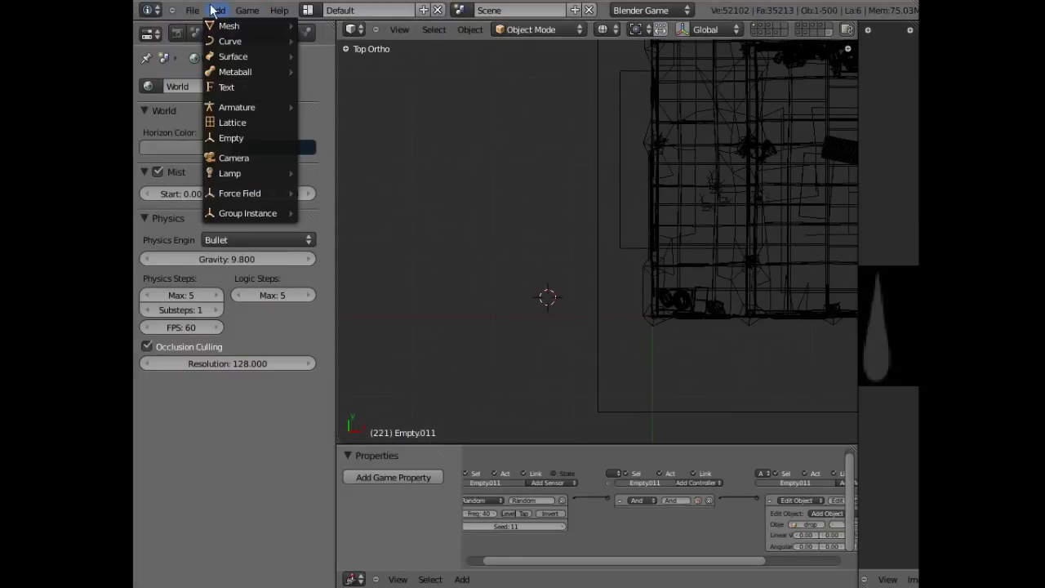
pyautogui.click(356, 26)
pyautogui.scroll(2, 558, 303)
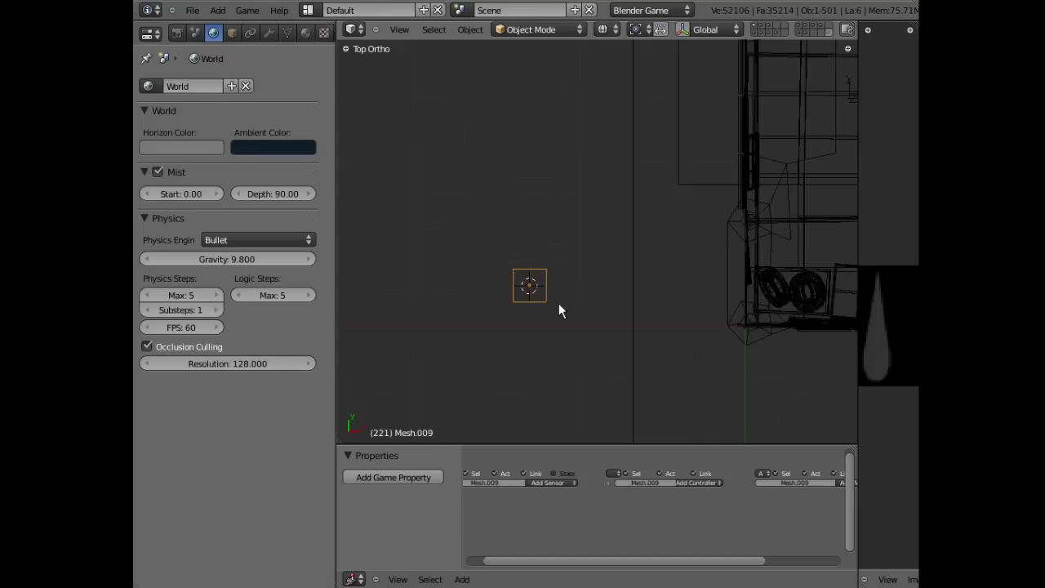
# - Drag the plane's right edge along X to stretch it to 10 units long
pyautogui.press('Tab')
pyautogui.press('b')
pyautogui.moveTo(530, 237); pyautogui.dragTo(577, 329)
pyautogui.press('g')
pyautogui.press('x')
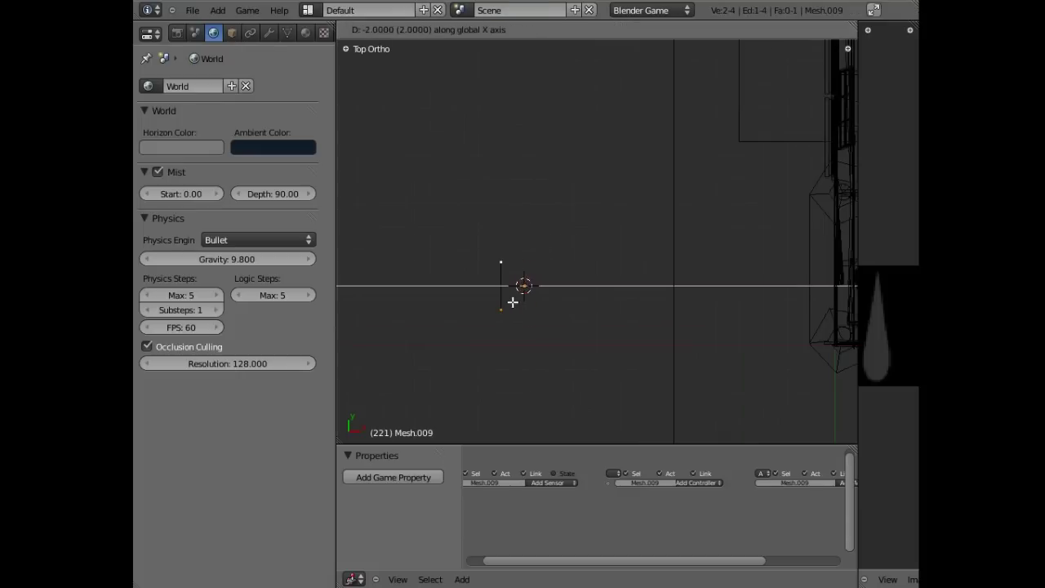
pyautogui.click(509, 303)
pyautogui.moveTo(509, 303); pyautogui.dragTo(566, 303, button='middle')
pyautogui.press('KP_7')
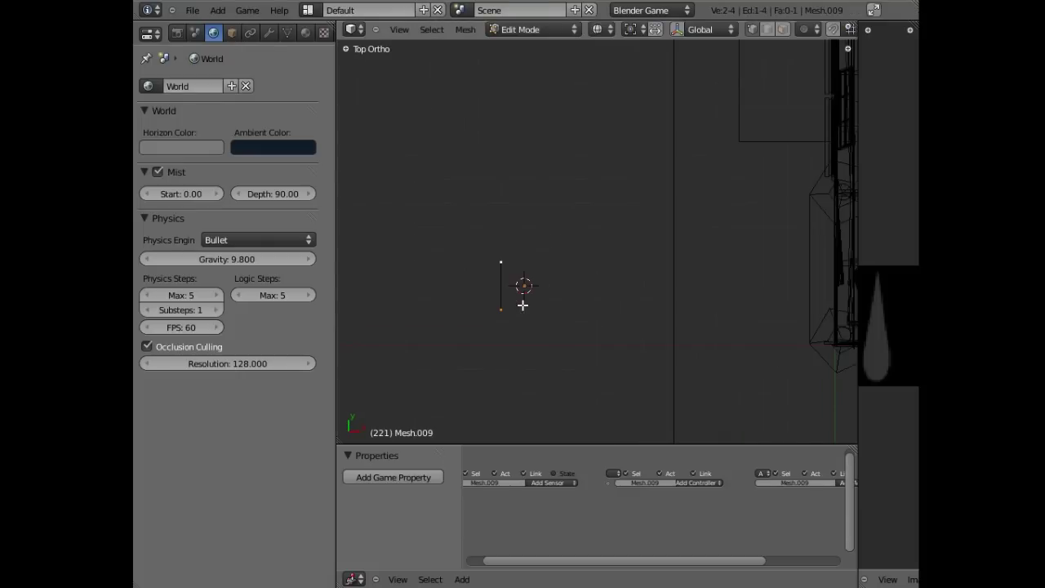
pyautogui.press('g')
pyautogui.press('x')
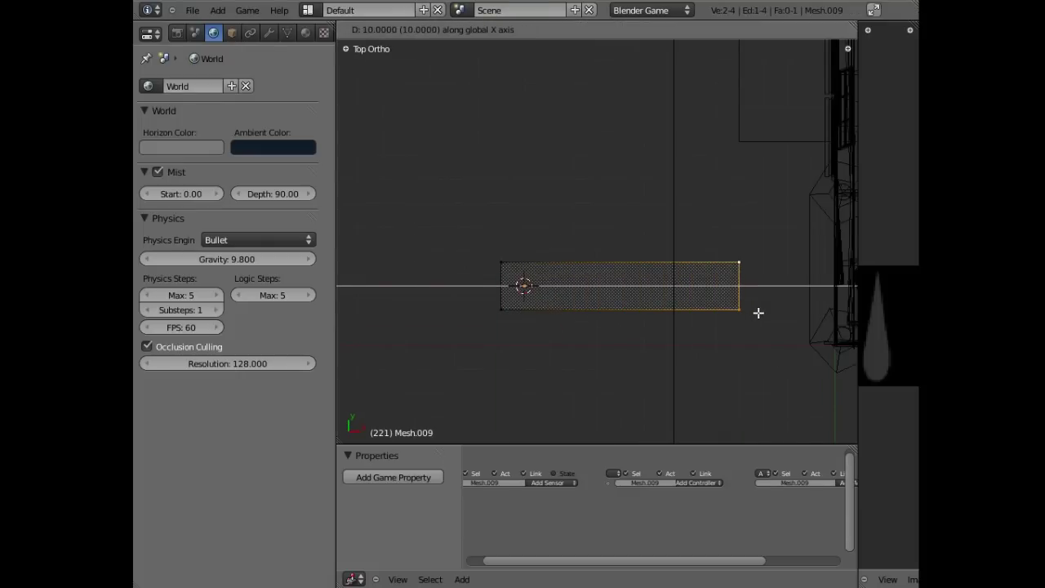
pyautogui.click(757, 313)
# - Raise the top edge 0.5 units to widen the rectangle, then select all vertices
pyautogui.press('b')
pyautogui.moveTo(436, 234); pyautogui.dragTo(825, 289)
pyautogui.press('g')
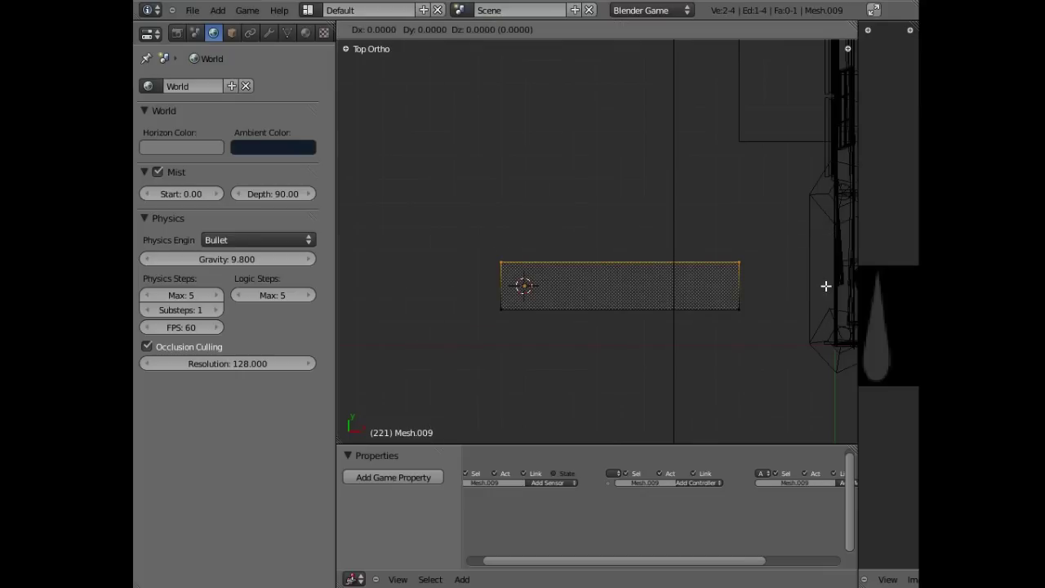
pyautogui.click(825, 168)
pyautogui.keyDown('shift'); pyautogui.moveTo(728, 231); pyautogui.dragTo(625, 236, button='middle'); pyautogui.keyUp('shift')
pyautogui.press('a')
pyautogui.press('a')
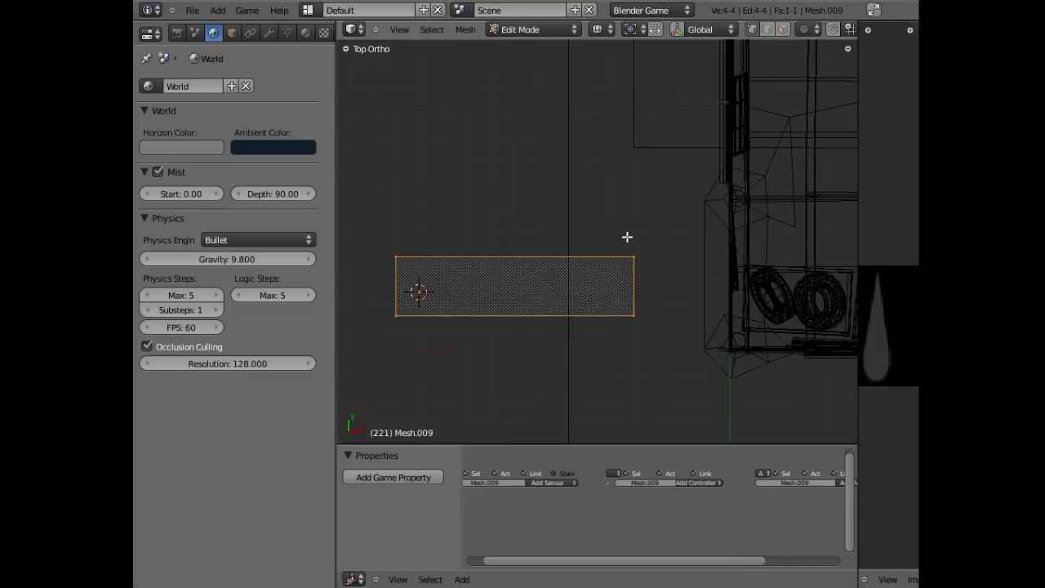
# - Project the UVs from view (bounds), assign raysCol.jpg, and return to Object Mode
pyautogui.press('u')
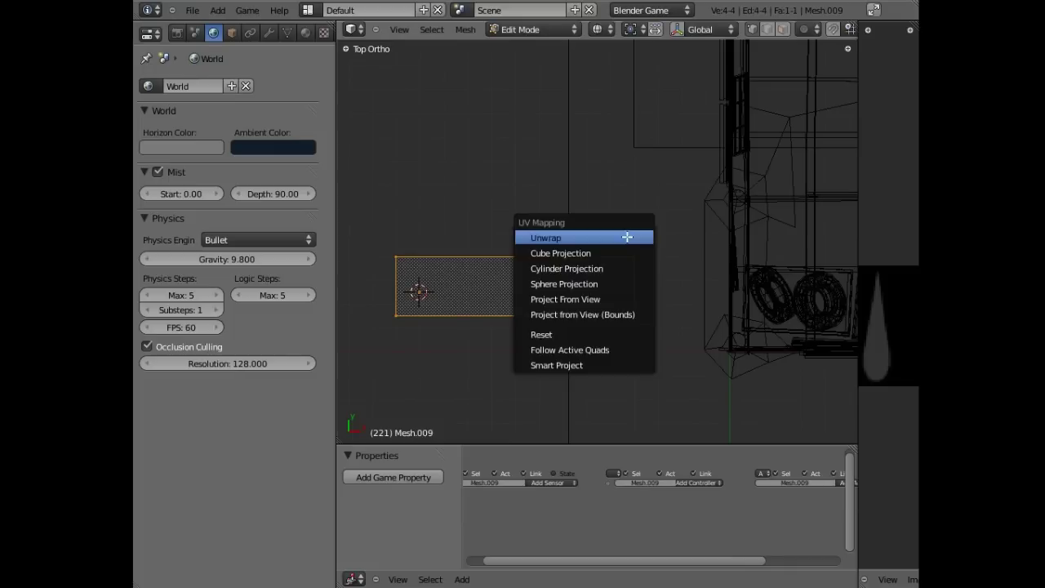
pyautogui.click(631, 315)
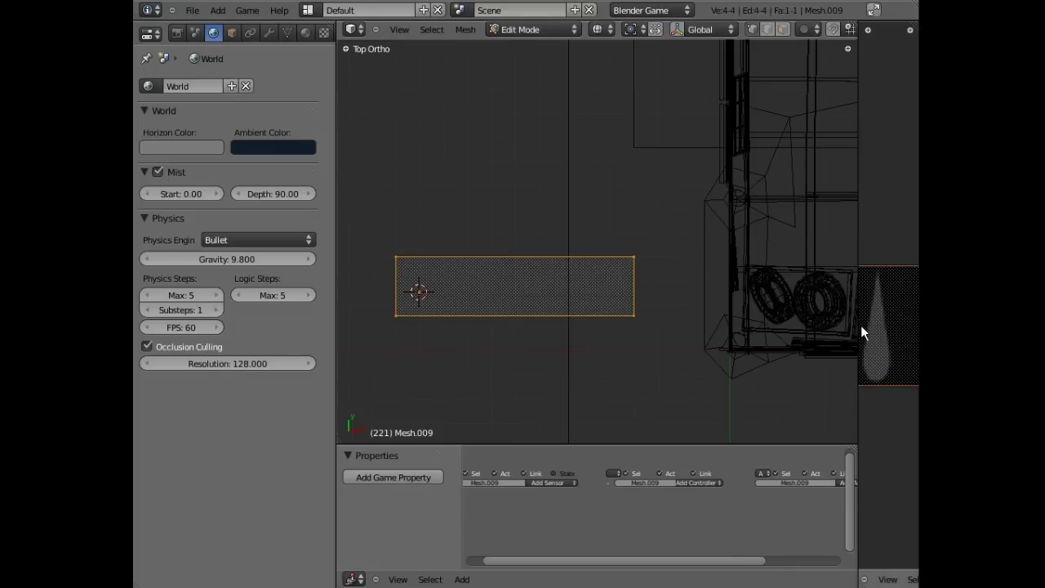
pyautogui.moveTo(859, 325); pyautogui.dragTo(680, 327)
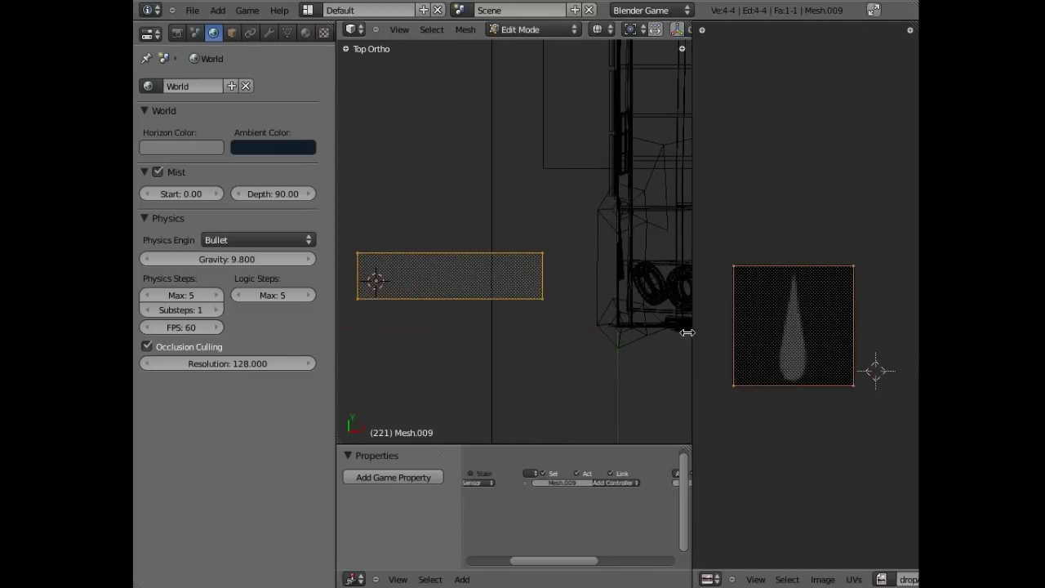
pyautogui.click(869, 579)
pyautogui.write('ra')
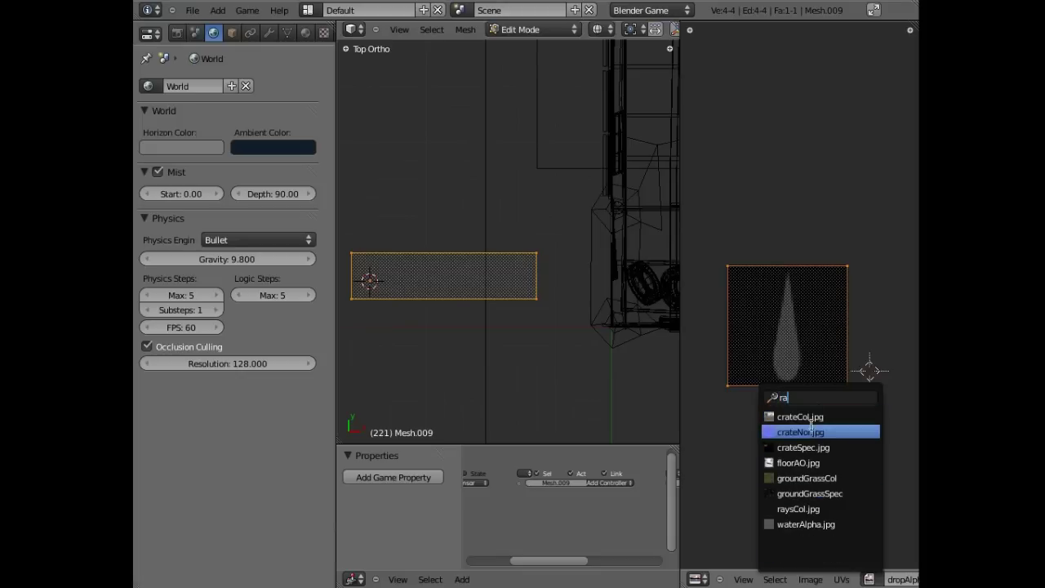
pyautogui.click(820, 509)
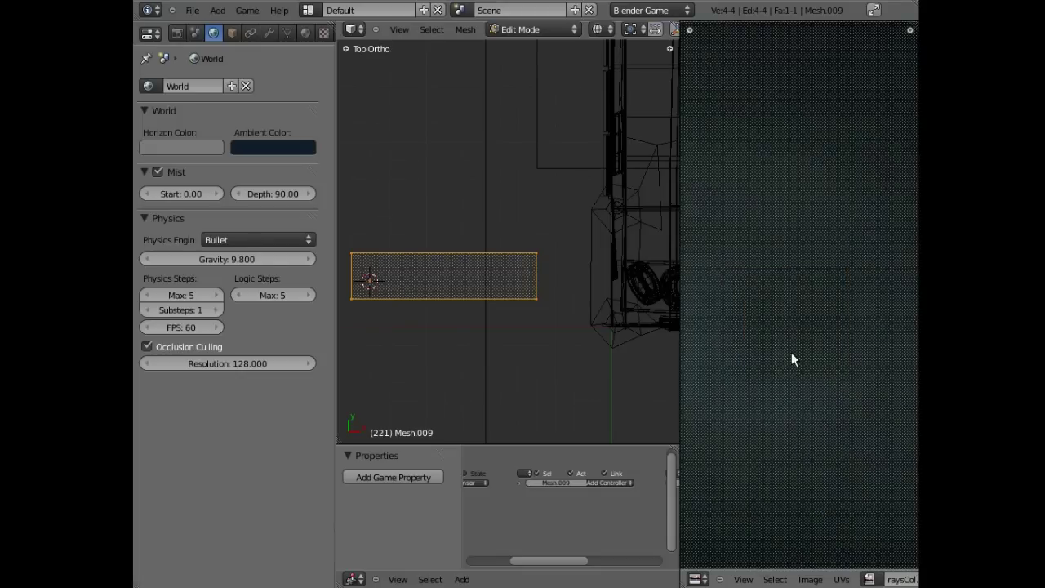
pyautogui.scroll(-3, 791, 359)
pyautogui.keyDown('shift'); pyautogui.moveTo(468, 280); pyautogui.dragTo(511, 282, button='middle'); pyautogui.keyUp('shift')
pyautogui.press('Tab')
# - Switch the viewport to textured shading to show the rays texture
pyautogui.scroll(2, 446, 280)
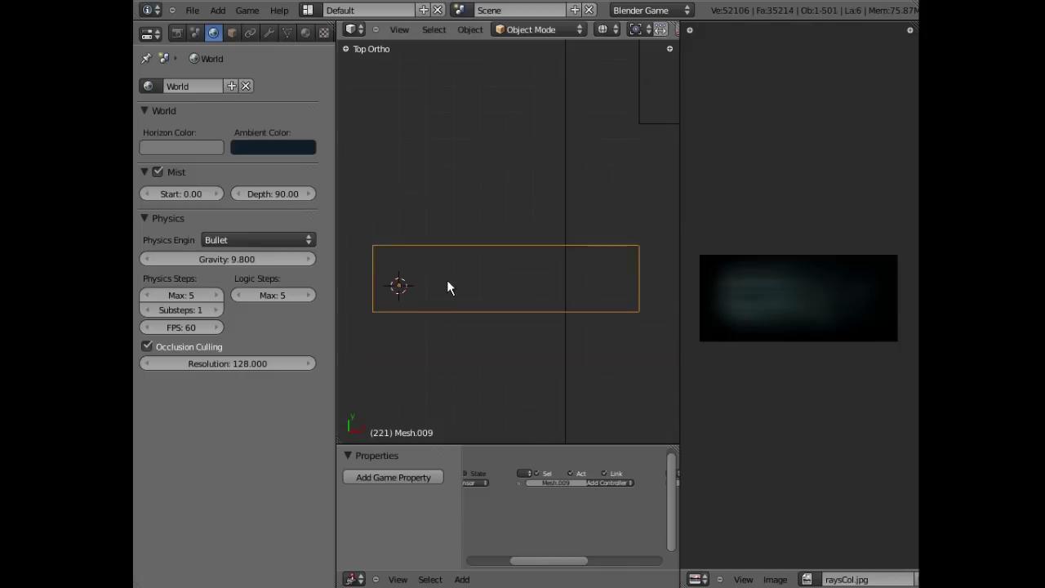
pyautogui.hotkey('alt', 'z')
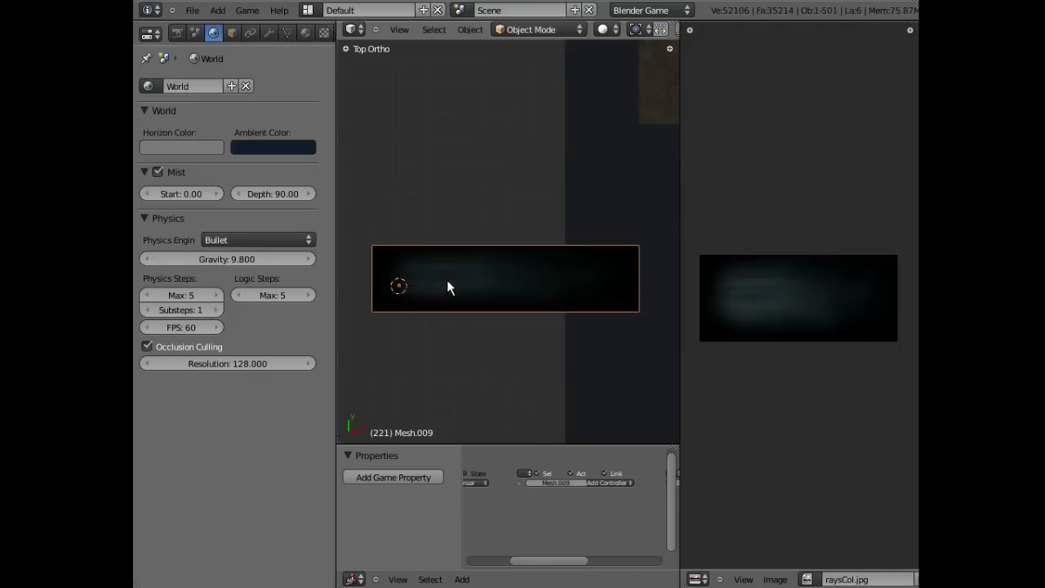
pyautogui.scroll(1, 452, 278)
pyautogui.scroll(-1, 456, 276)
pyautogui.scroll(1, 456, 276)
# - In the mesh face settings, enable Two-side, set transparency to Add, and disable Collision
pyautogui.press('Tab')
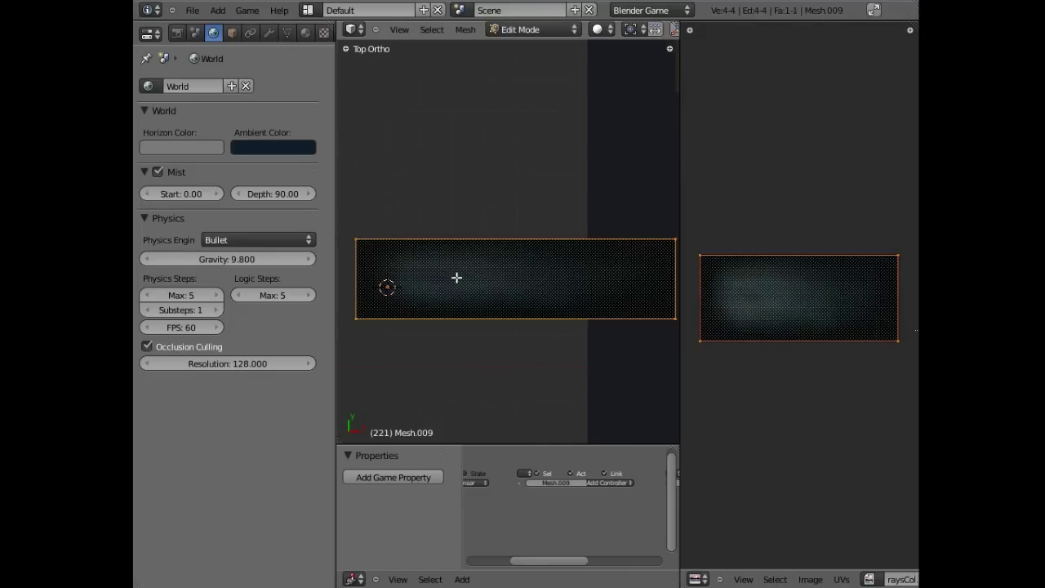
pyautogui.click(289, 33)
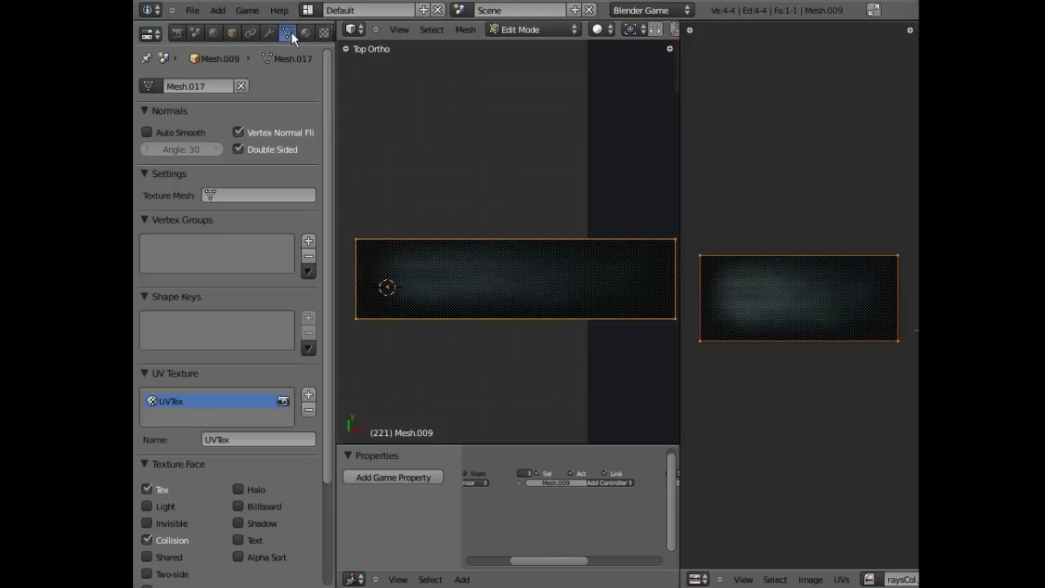
pyautogui.moveTo(225, 387); pyautogui.dragTo(230, 233, button='middle')
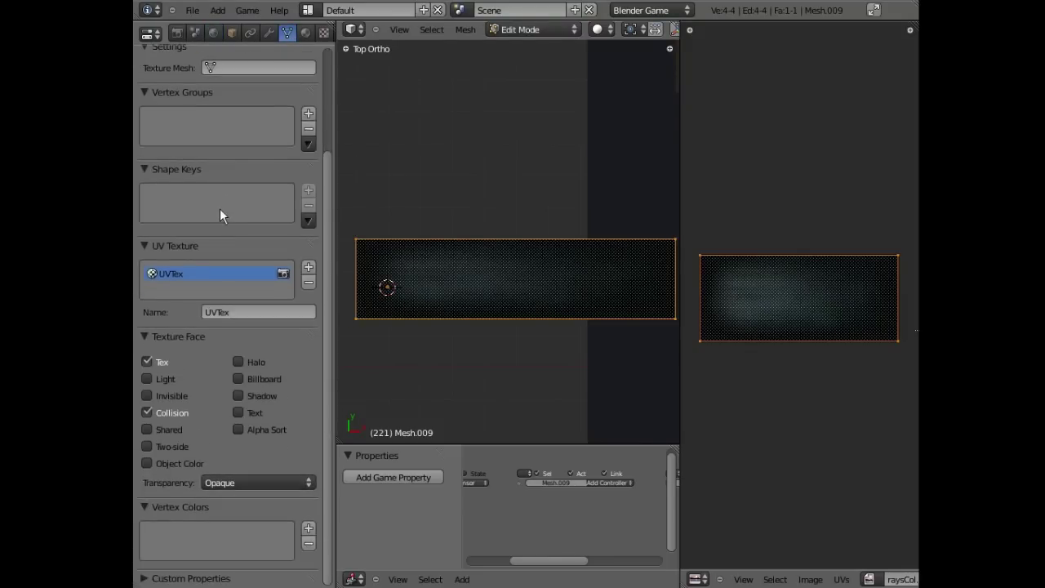
pyautogui.click(145, 443)
pyautogui.click(255, 482)
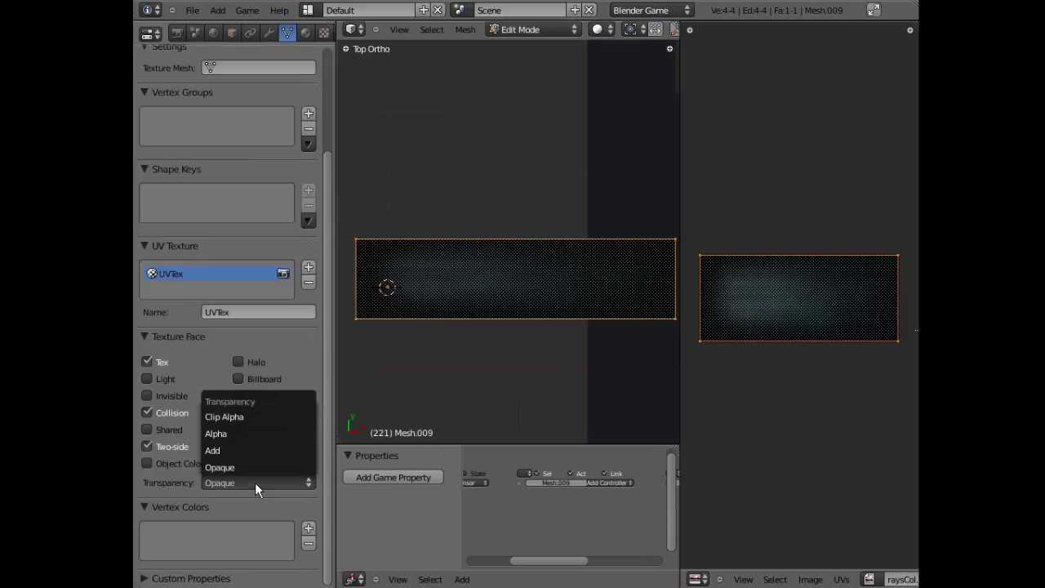
pyautogui.click(253, 451)
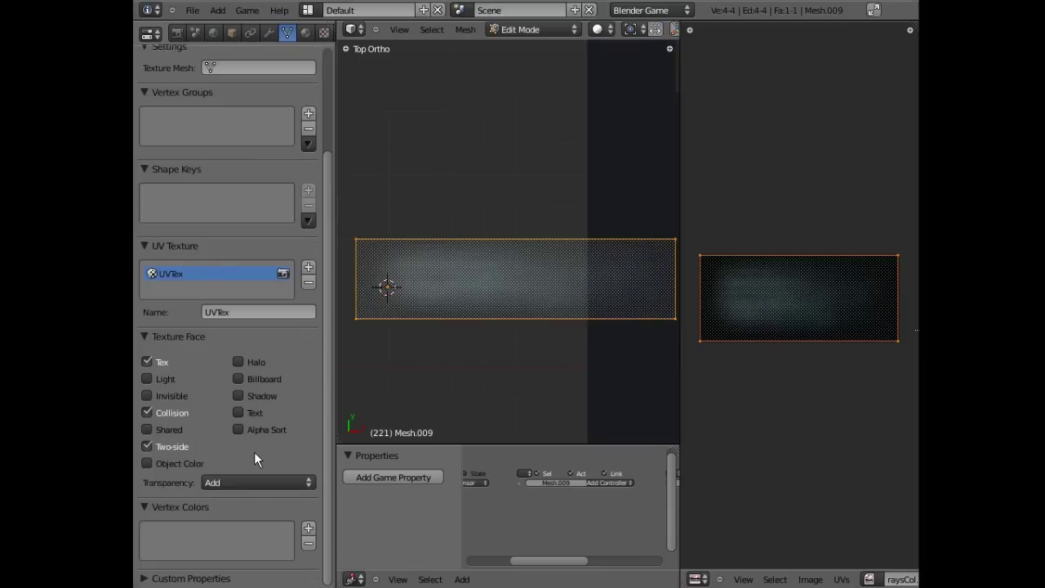
pyautogui.click(148, 413)
pyautogui.press('Tab')
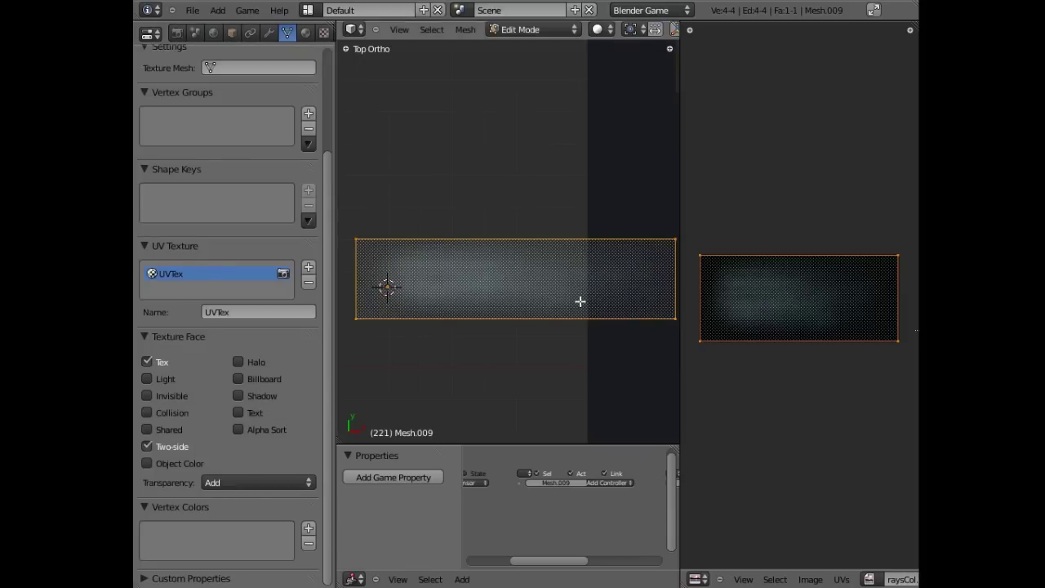
# - From the front view, extrude the plane downward into a long box
pyautogui.press('KP_1')
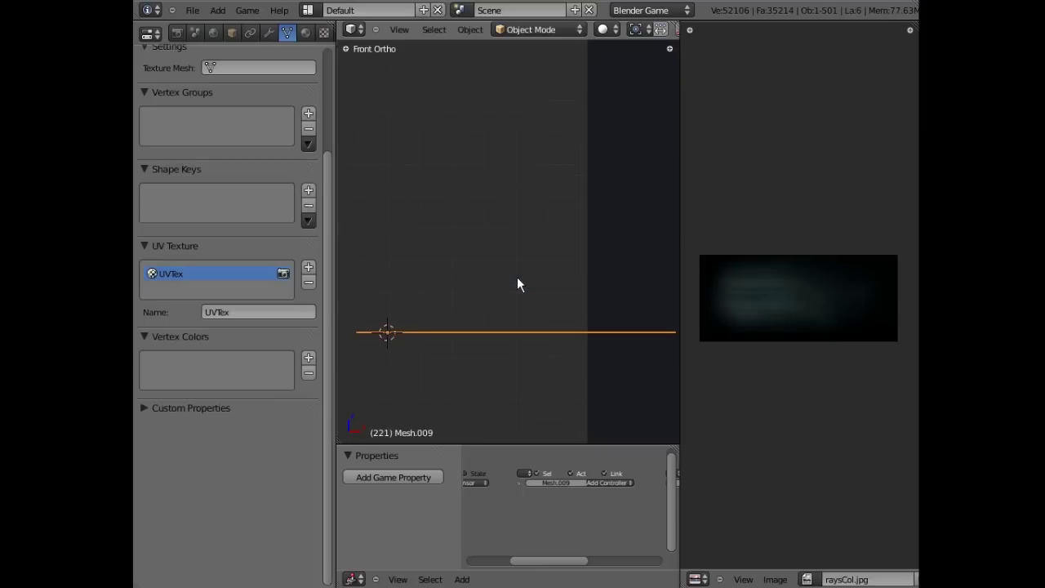
pyautogui.keyDown('shift'); pyautogui.moveTo(526, 290); pyautogui.dragTo(519, 173, button='middle'); pyautogui.keyUp('shift')
pyautogui.press('Tab')
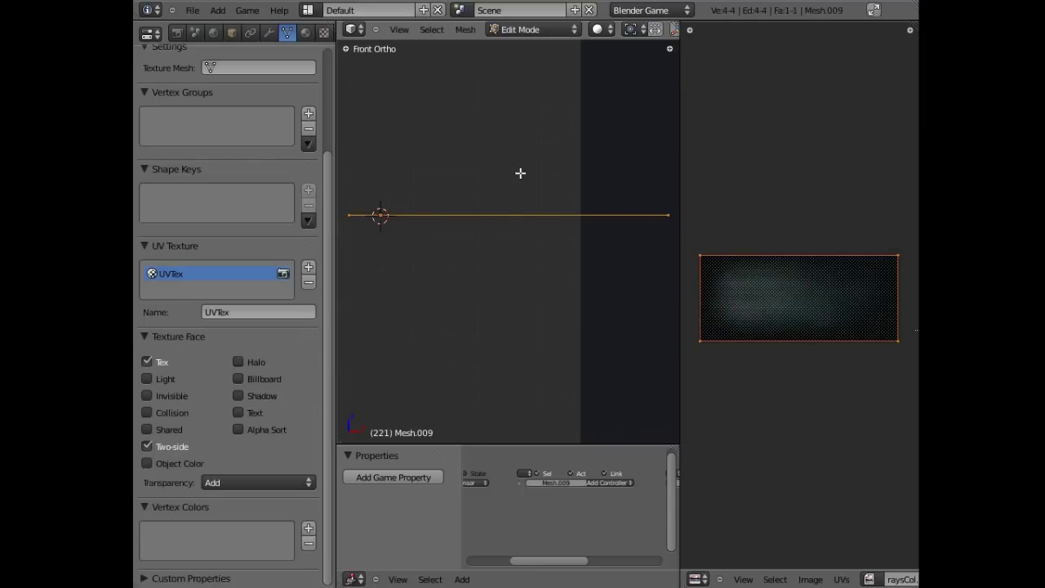
pyautogui.press('e')
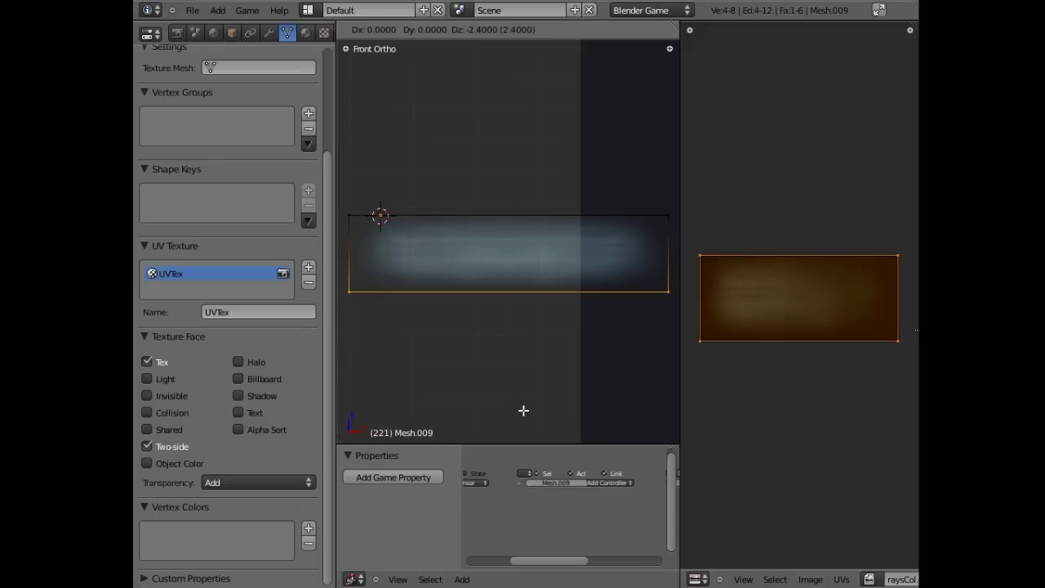
pyautogui.click(523, 441)
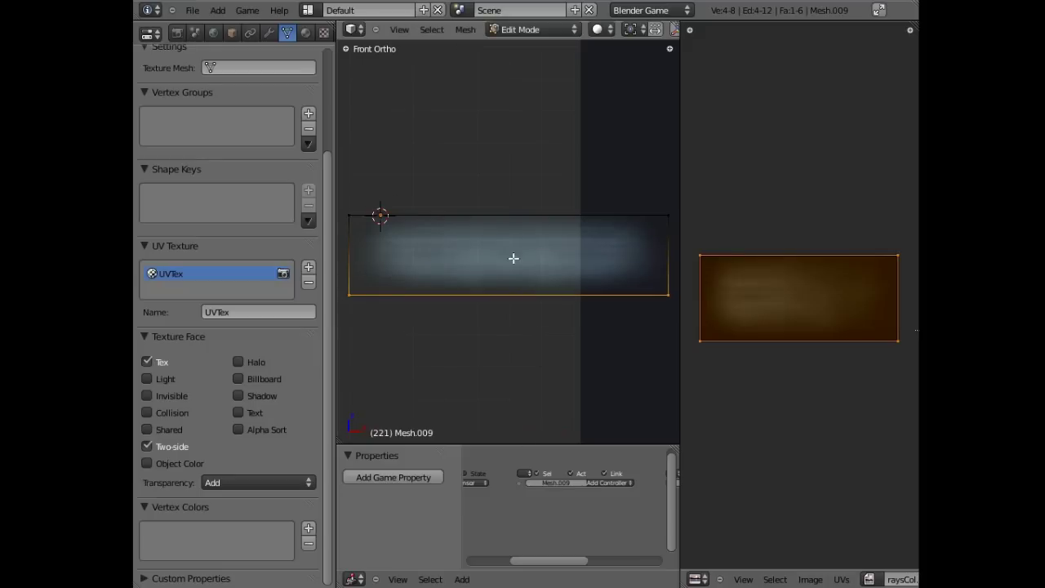
pyautogui.moveTo(513, 258); pyautogui.dragTo(625, 242, button='middle')
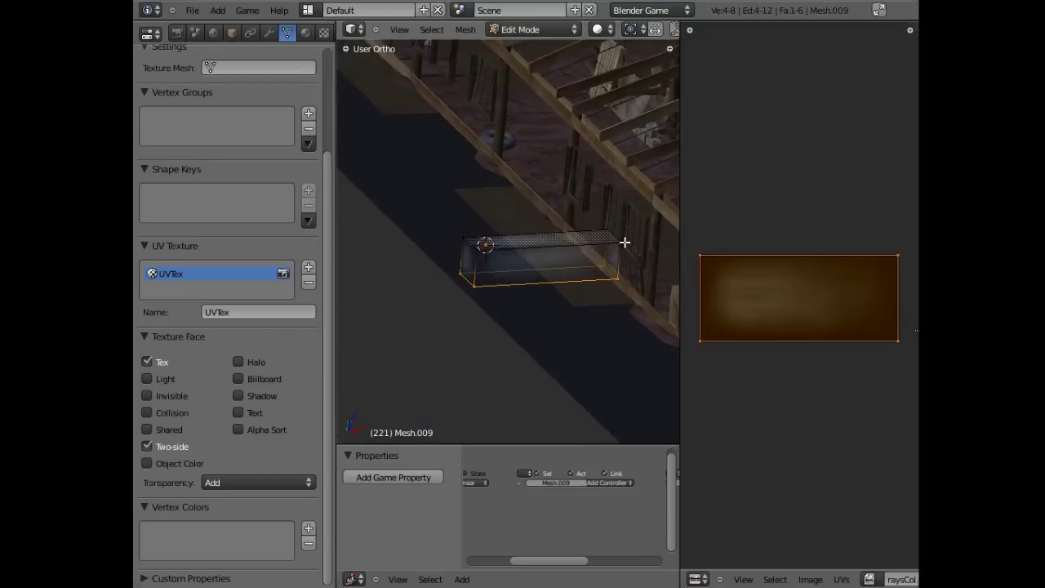
# - Remove the box's top face and the opposite face, leaving four textured sides
pyautogui.rightClick(625, 243)
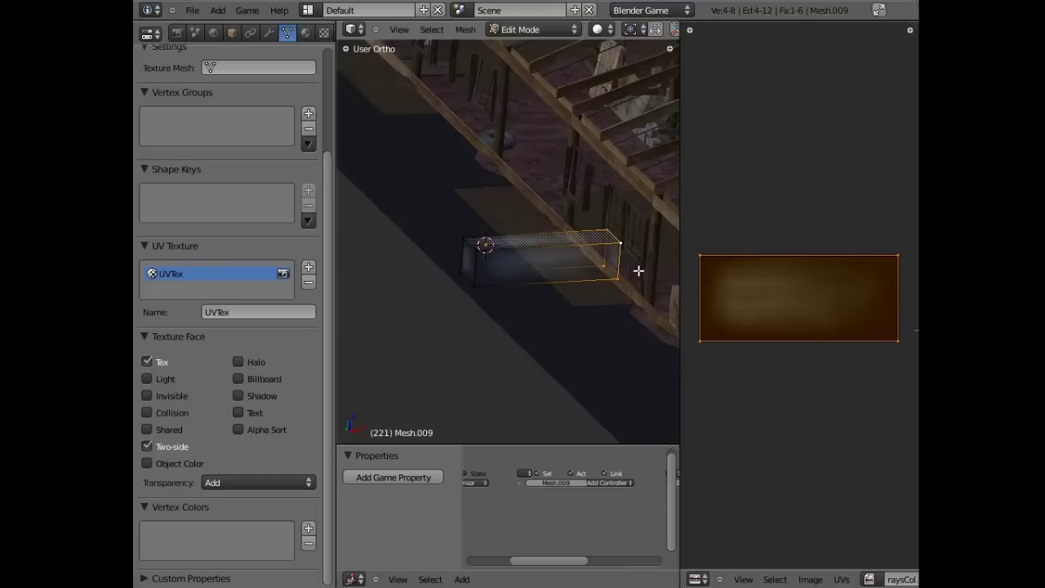
pyautogui.press('x')
pyautogui.click(638, 300)
pyautogui.rightClick(471, 249)
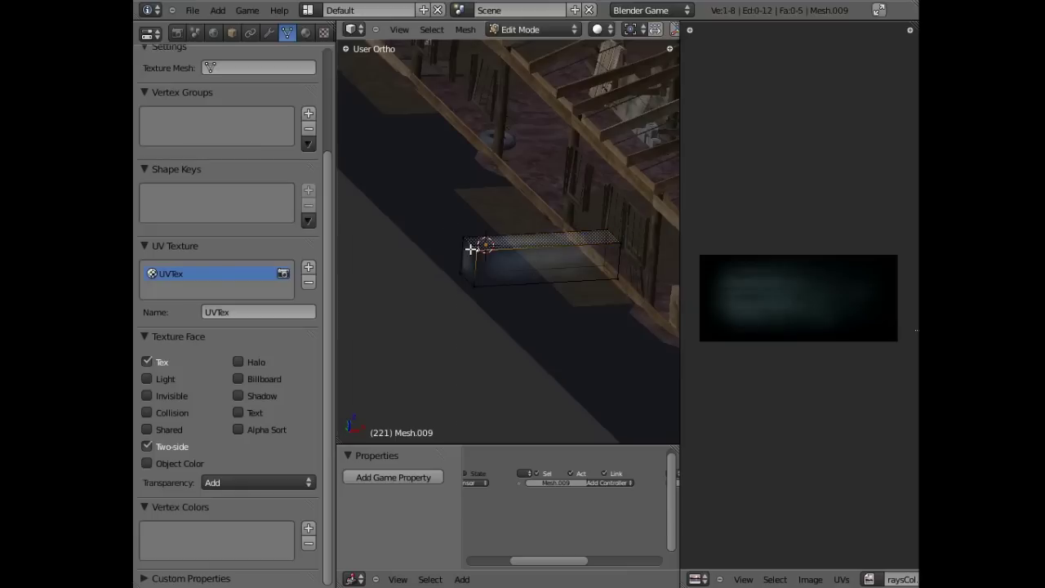
pyautogui.moveTo(417, 195); pyautogui.dragTo(501, 308)
pyautogui.press('x')
pyautogui.click(506, 267)
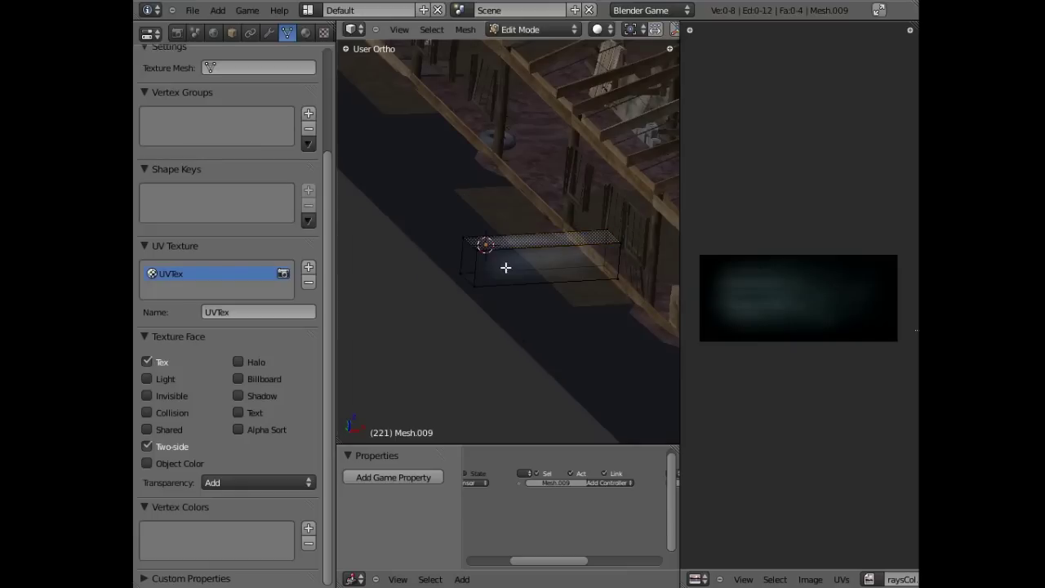
pyautogui.moveTo(505, 267)
pyautogui.mouseDown(button='middle')
pyautogui.moveTo(489, 280)
pyautogui.moveTo(502, 276)
pyautogui.moveTo(534, 309)
pyautogui.moveTo(509, 330)
pyautogui.moveTo(457, 303)
pyautogui.moveTo(528, 303)
pyautogui.moveTo(511, 313)
pyautogui.moveTo(540, 302)
pyautogui.moveTo(616, 319)
pyautogui.moveTo(504, 283)
pyautogui.moveTo(455, 350)
pyautogui.moveTo(388, 237)
pyautogui.moveTo(361, 255)
pyautogui.moveTo(653, 171)
pyautogui.moveTo(499, 233)
pyautogui.moveTo(538, 254)
pyautogui.moveTo(525, 257)
pyautogui.moveTo(534, 243)
pyautogui.moveTo(513, 253)
pyautogui.mouseUp(button='middle')
pyautogui.press('Tab')
# - Rotate the front face's UVs 180° and inspect the texture from several angles
pyautogui.scroll(2, 510, 248)
pyautogui.press('Tab')
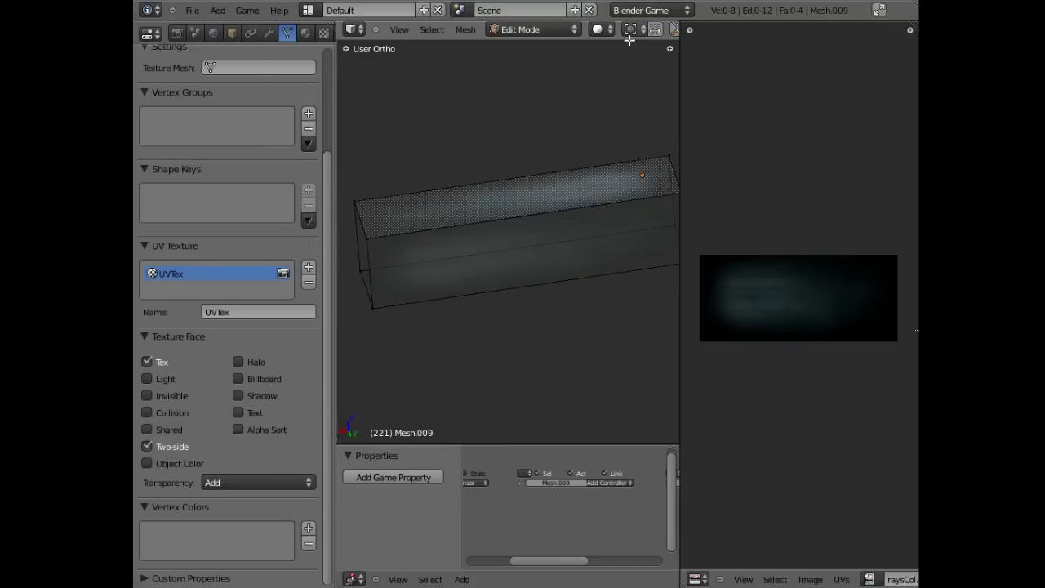
pyautogui.rightClick(383, 309)
pyautogui.moveTo(455, 268)
pyautogui.mouseDown(button='middle')
pyautogui.moveTo(595, 252)
pyautogui.moveTo(669, 264)
pyautogui.mouseUp(button='middle')
pyautogui.keyDown('shift'); pyautogui.rightClick(663, 229); pyautogui.keyUp('shift')
pyautogui.press('r')
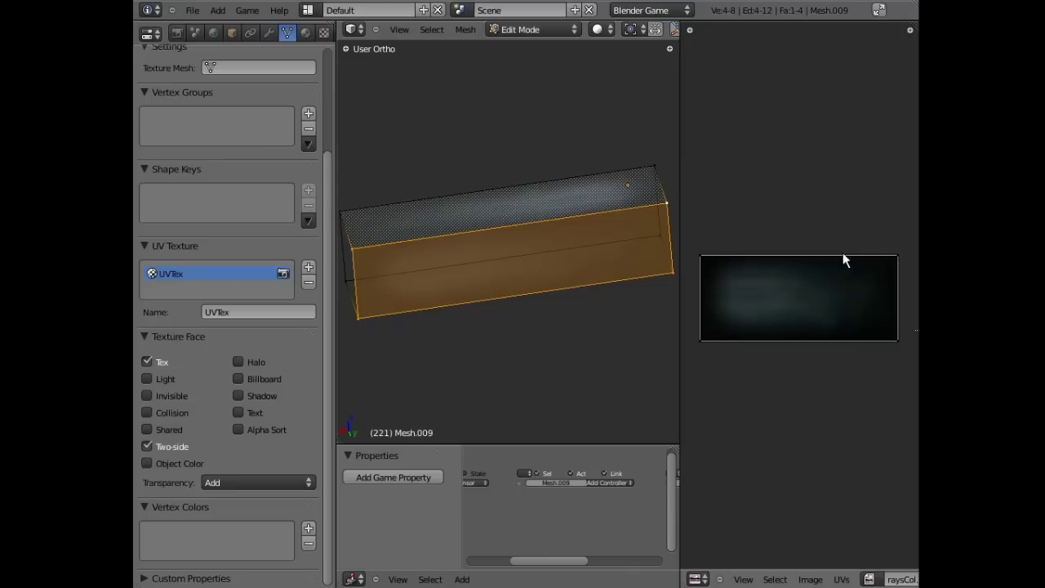
pyautogui.click(772, 394)
pyautogui.press('Tab')
pyautogui.moveTo(541, 250)
pyautogui.mouseDown(button='middle')
pyautogui.moveTo(550, 305)
pyautogui.moveTo(536, 169)
pyautogui.moveTo(525, 197)
pyautogui.moveTo(565, 217)
pyautogui.moveTo(584, 155)
pyautogui.moveTo(567, 275)
pyautogui.moveTo(623, 270)
pyautogui.moveTo(513, 258)
pyautogui.moveTo(493, 311)
pyautogui.mouseUp(button='middle')
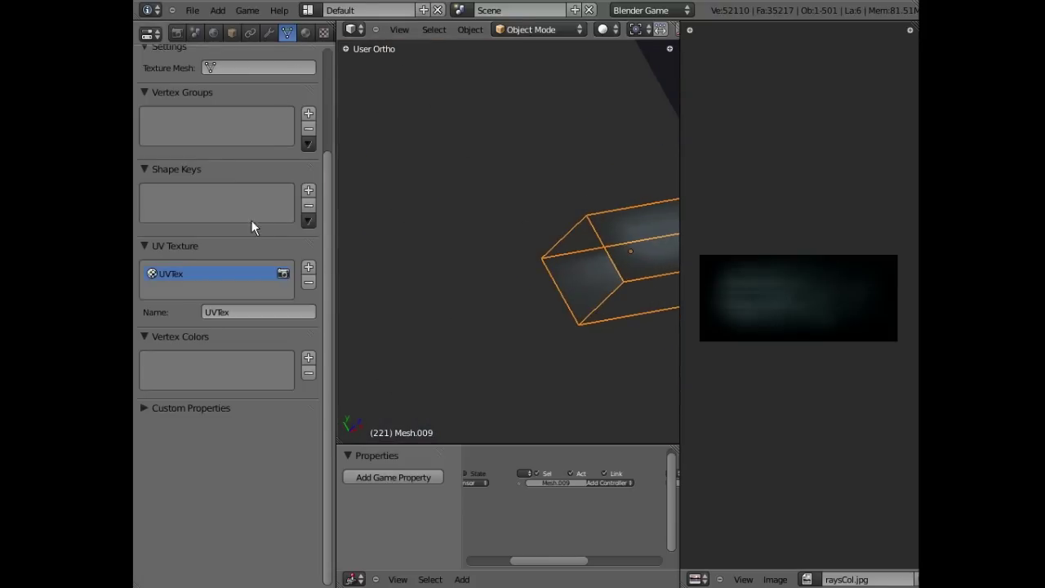
pyautogui.press('Tab')
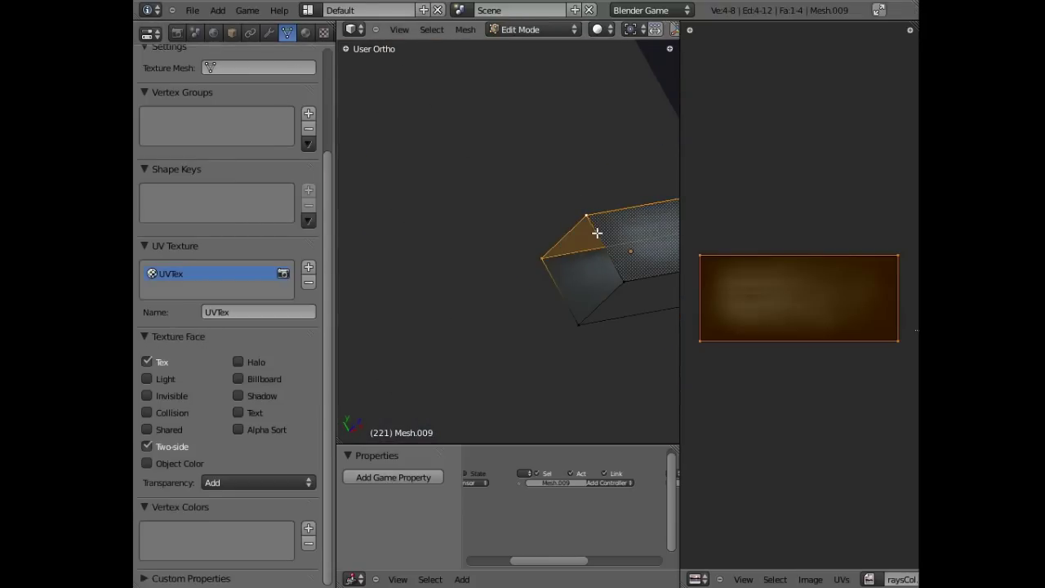
pyautogui.press('Tab')
pyautogui.moveTo(598, 239)
pyautogui.mouseDown(button='middle')
pyautogui.moveTo(610, 275)
pyautogui.moveTo(652, 249)
pyautogui.moveTo(485, 264)
pyautogui.moveTo(428, 253)
pyautogui.moveTo(454, 275)
pyautogui.moveTo(430, 285)
pyautogui.moveTo(422, 315)
pyautogui.moveTo(399, 315)
pyautogui.moveTo(414, 299)
pyautogui.moveTo(403, 317)
pyautogui.moveTo(497, 305)
pyautogui.moveTo(560, 335)
pyautogui.moveTo(537, 357)
pyautogui.moveTo(547, 344)
pyautogui.mouseUp(button='middle')
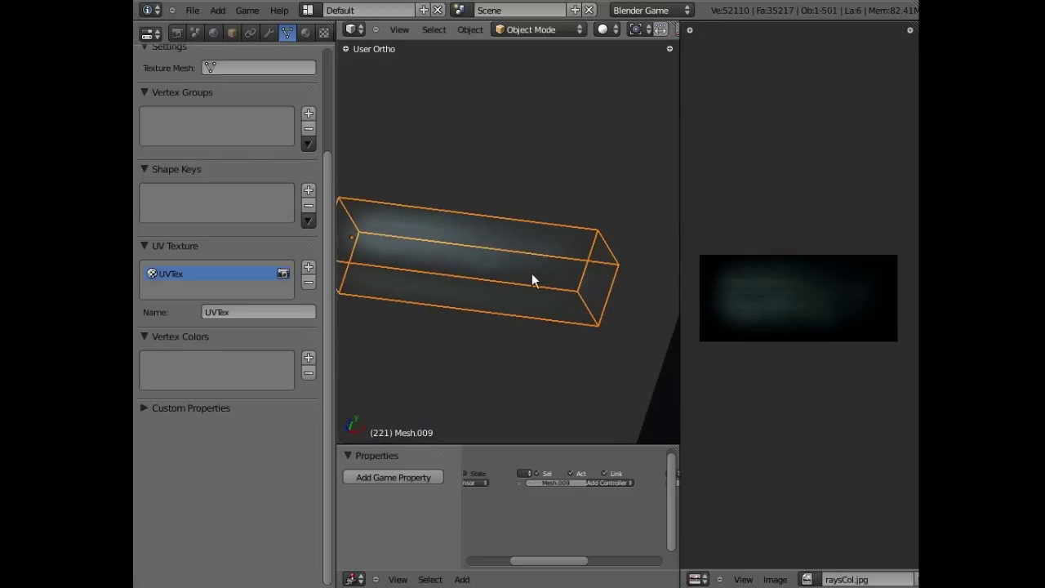
# - Select another side face by its four vertices and rotate its UVs 180°
pyautogui.moveTo(527, 280)
pyautogui.mouseDown(button='middle')
pyautogui.moveTo(487, 256)
pyautogui.moveTo(607, 324)
pyautogui.mouseUp(button='middle')
pyautogui.press('Tab')
pyautogui.rightClick(606, 324)
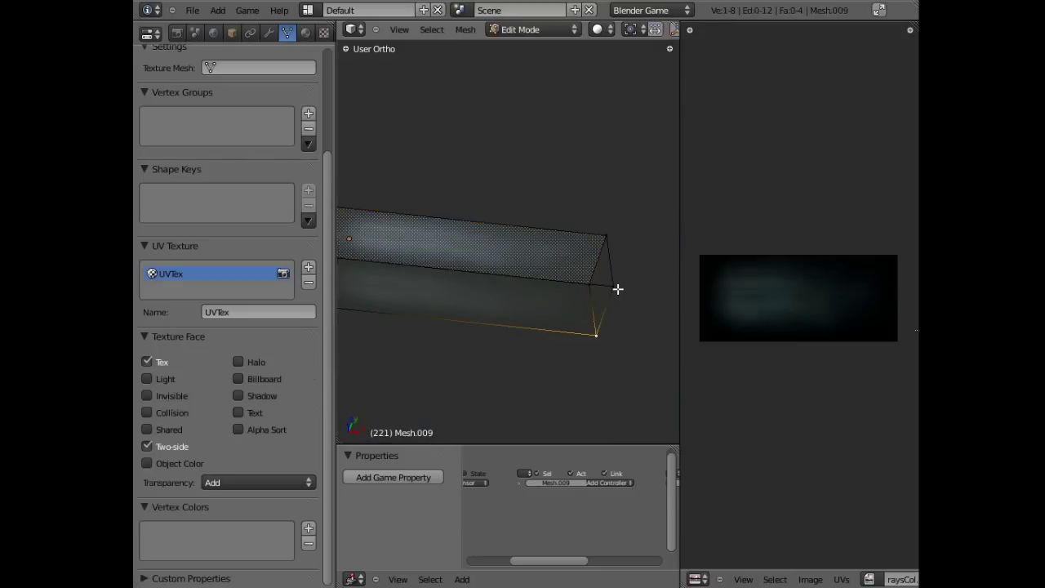
pyautogui.keyDown('shift'); pyautogui.rightClick(618, 289); pyautogui.keyUp('shift')
pyautogui.keyDown('shift'); pyautogui.moveTo(532, 273); pyautogui.dragTo(560, 267, button='middle'); pyautogui.keyUp('shift')
pyautogui.keyDown('shift'); pyautogui.rightClick(632, 291); pyautogui.keyUp('shift')
pyautogui.keyDown('shift'); pyautogui.rightClick(364, 285); pyautogui.keyUp('shift')
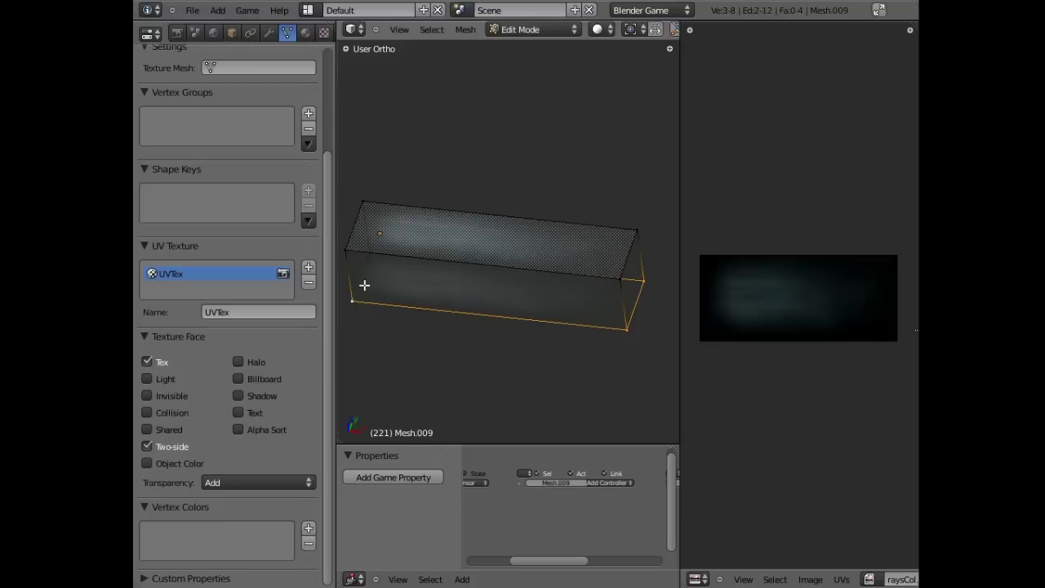
pyautogui.keyDown('shift'); pyautogui.rightClick(364, 285); pyautogui.keyUp('shift')
pyautogui.press('r')
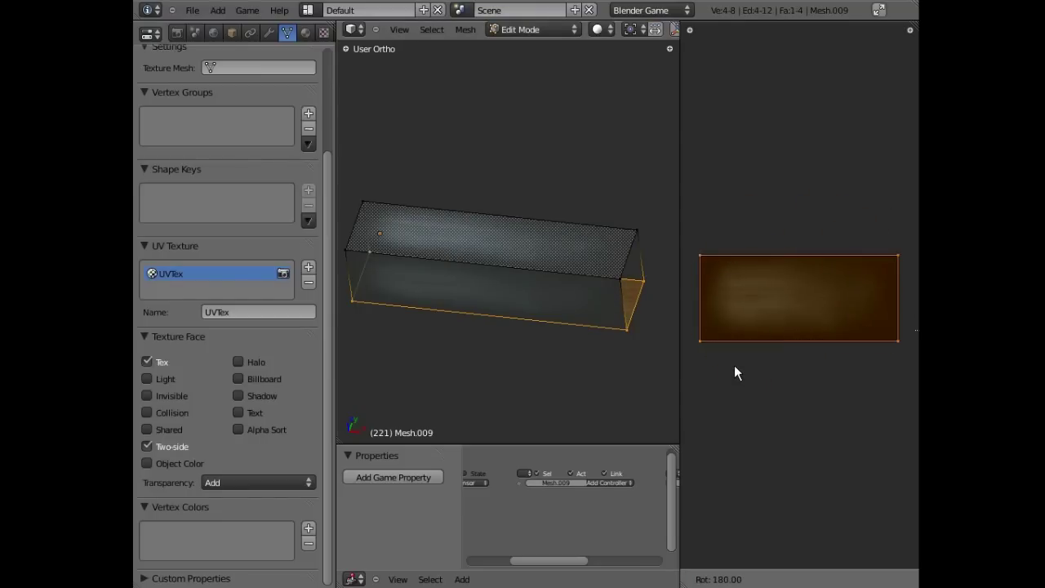
pyautogui.click(737, 365)
pyautogui.press('Tab')
pyautogui.scroll(2, 590, 302)
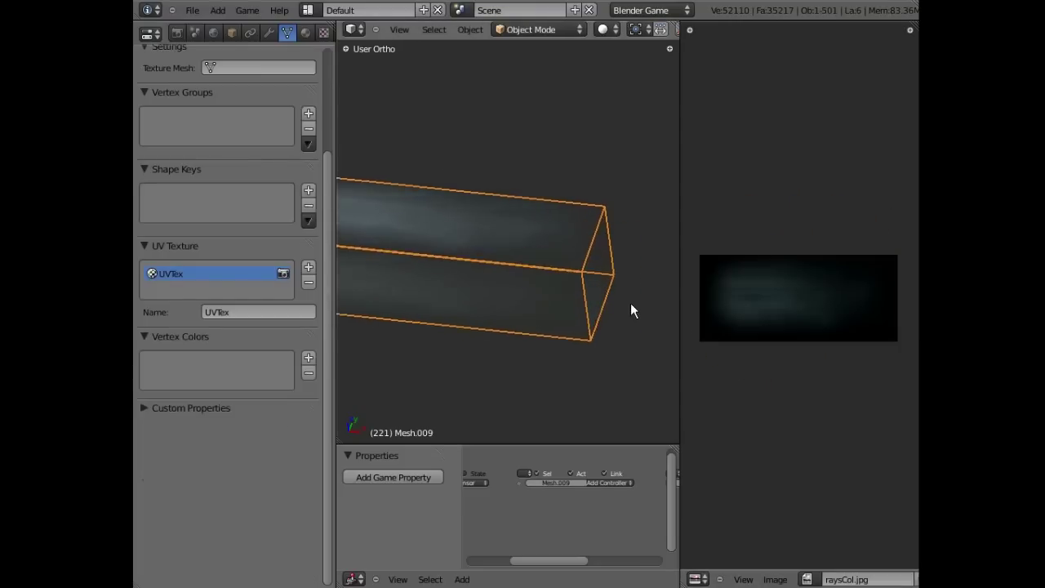
pyautogui.moveTo(631, 311)
pyautogui.mouseDown(button='middle')
pyautogui.moveTo(567, 311)
pyautogui.moveTo(581, 343)
pyautogui.moveTo(563, 306)
pyautogui.mouseUp(button='middle')
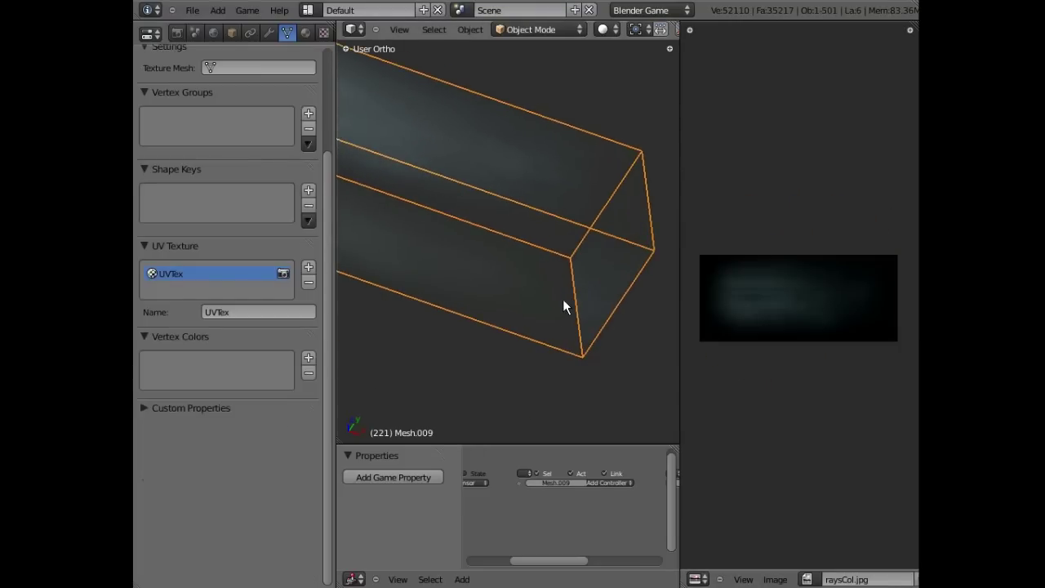
# - Instead of rotating the end face, project its UVs from the top view
pyautogui.press('Tab')
pyautogui.press('Tab')
pyautogui.press('Tab')
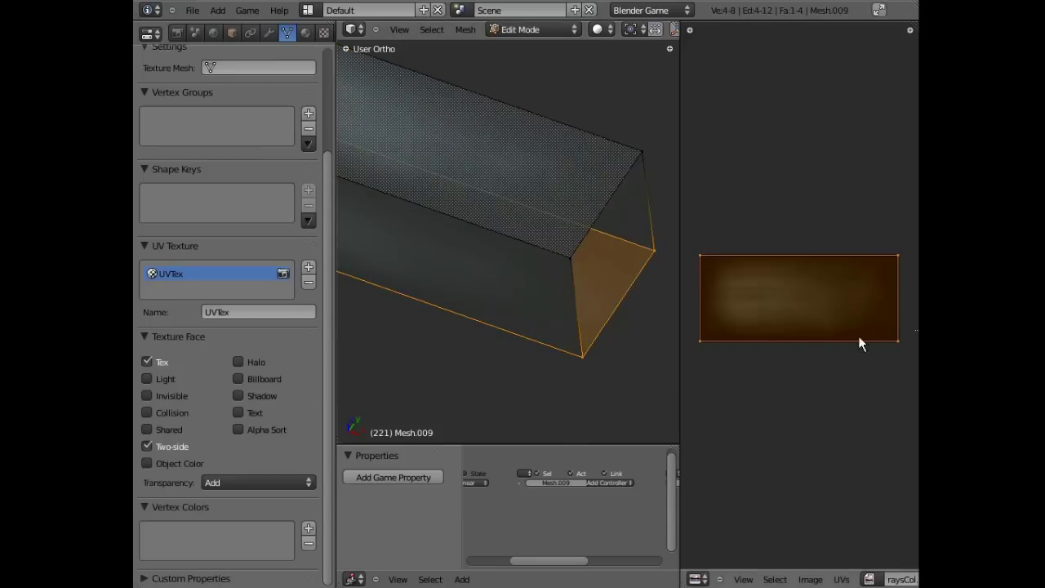
pyautogui.press('r')
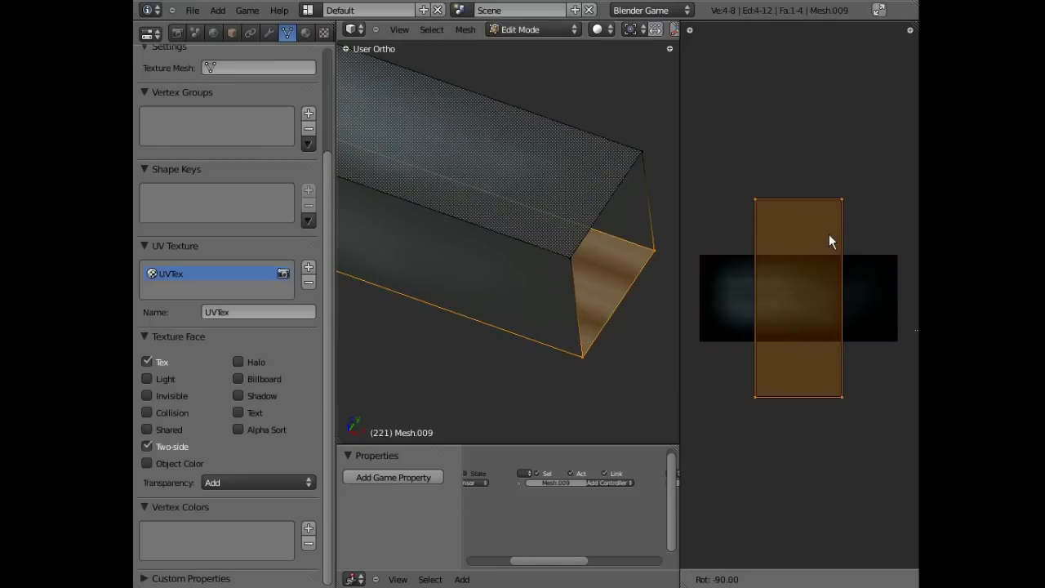
pyautogui.rightClick(829, 237)
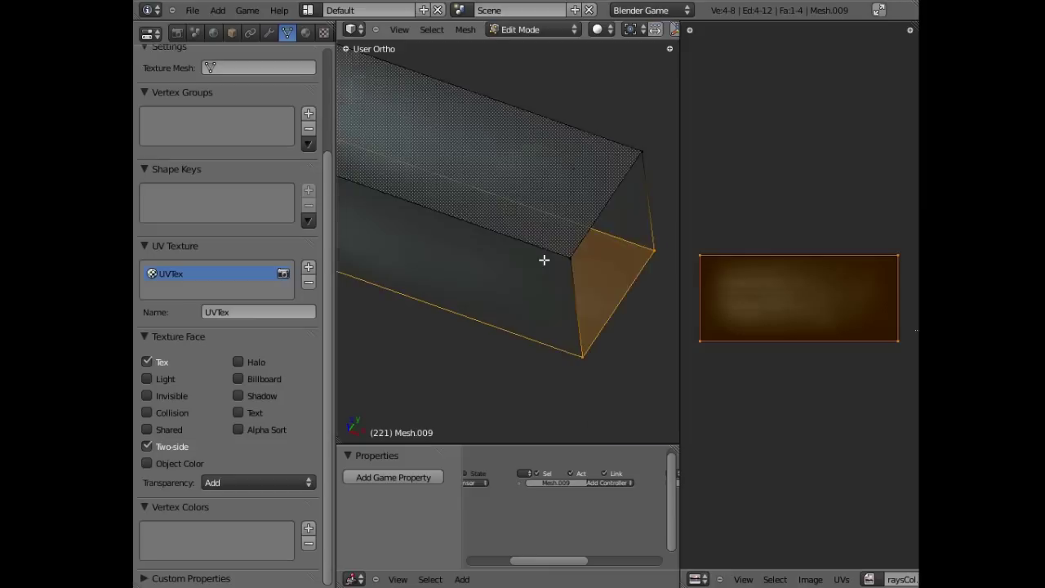
pyautogui.press('KP_7')
pyautogui.keyDown('shift'); pyautogui.moveTo(544, 259); pyautogui.dragTo(579, 261, button='middle'); pyautogui.keyUp('shift')
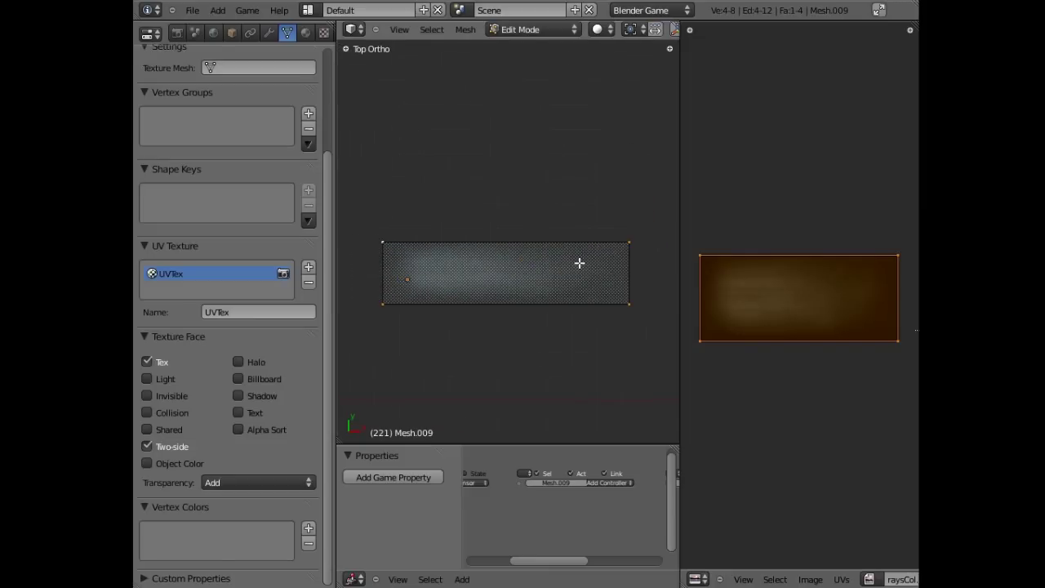
pyautogui.press('u')
pyautogui.click(579, 263)
pyautogui.press('Tab')
pyautogui.moveTo(497, 285)
pyautogui.mouseDown(button='middle')
pyautogui.moveTo(585, 340)
pyautogui.moveTo(593, 315)
pyautogui.moveTo(509, 321)
pyautogui.moveTo(530, 319)
pyautogui.moveTo(529, 304)
pyautogui.moveTo(550, 338)
pyautogui.moveTo(615, 348)
pyautogui.moveTo(515, 366)
pyautogui.moveTo(533, 344)
pyautogui.moveTo(422, 359)
pyautogui.moveTo(368, 315)
pyautogui.moveTo(539, 261)
pyautogui.moveTo(471, 211)
pyautogui.mouseUp(button='middle')
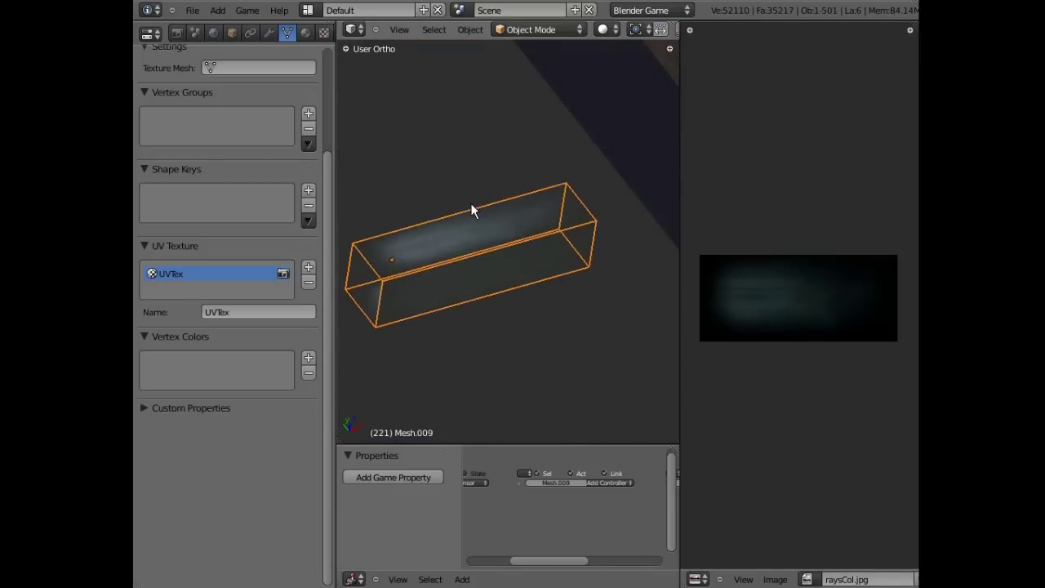
# - Create a new material named rays and make it shadeless
pyautogui.click(306, 32)
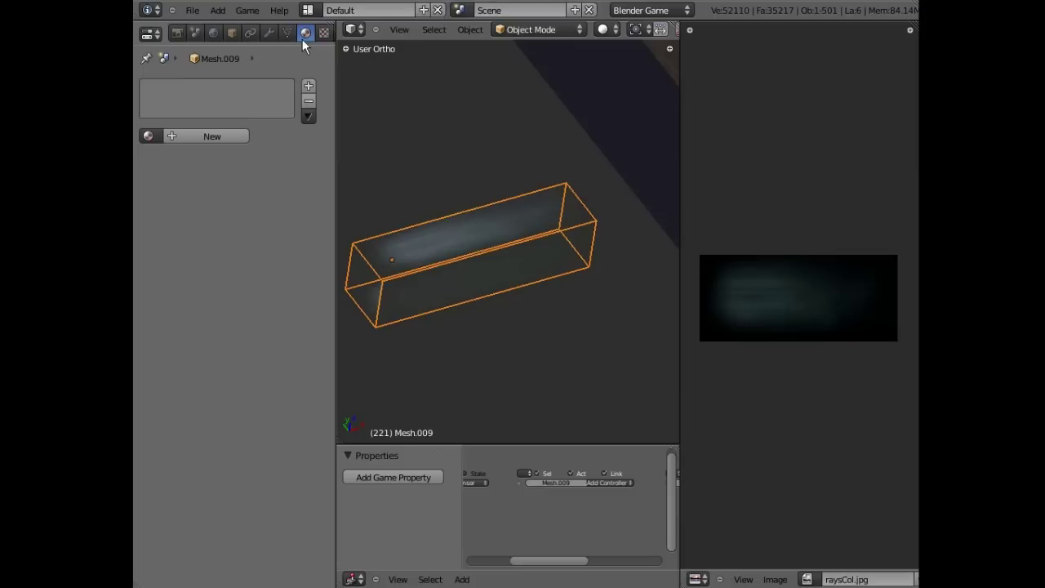
pyautogui.click(215, 132)
pyautogui.doubleClick(196, 136)
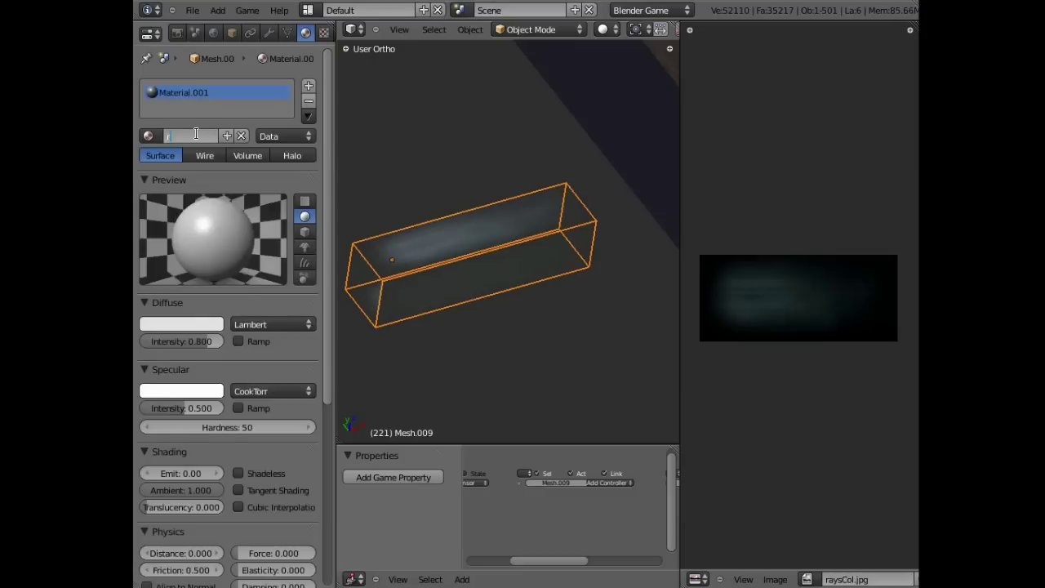
pyautogui.write('rays')
pyautogui.press('Return')
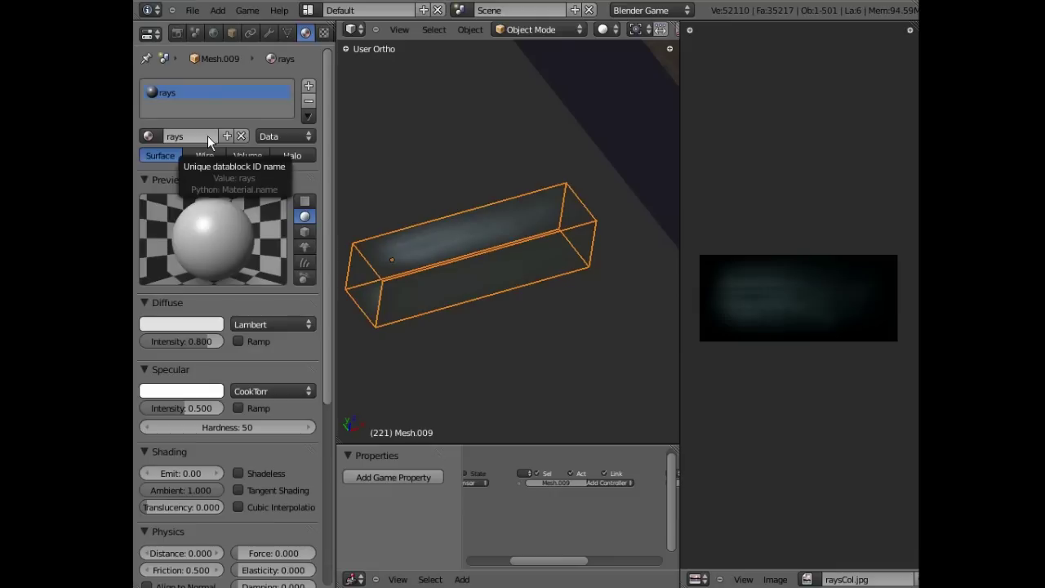
pyautogui.click(242, 476)
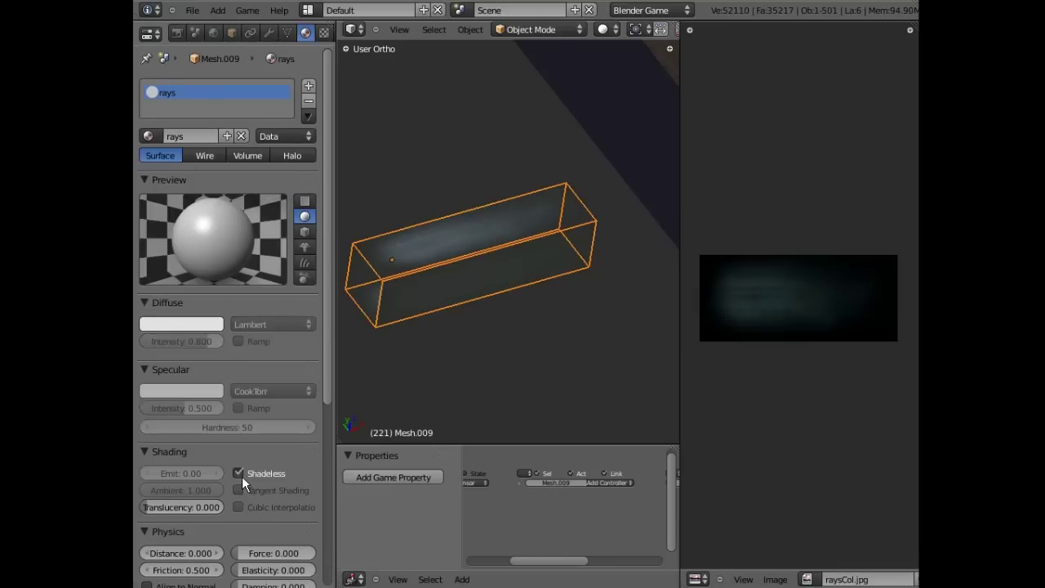
# - Set the material's diffuse colour to black and tick Exclude Mist
pyautogui.click(203, 324)
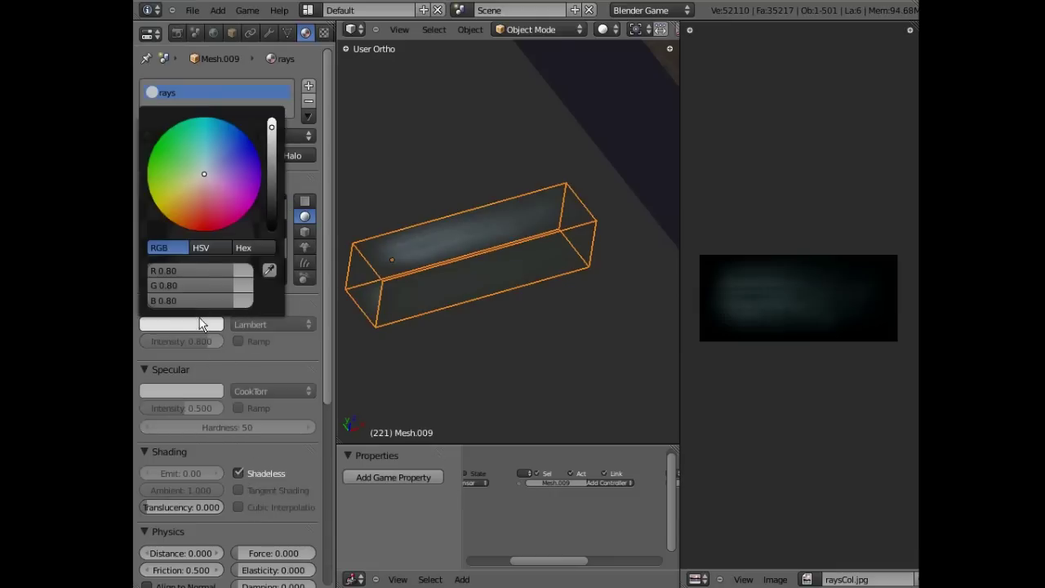
pyautogui.click(203, 323)
pyautogui.moveTo(273, 163); pyautogui.dragTo(270, 232)
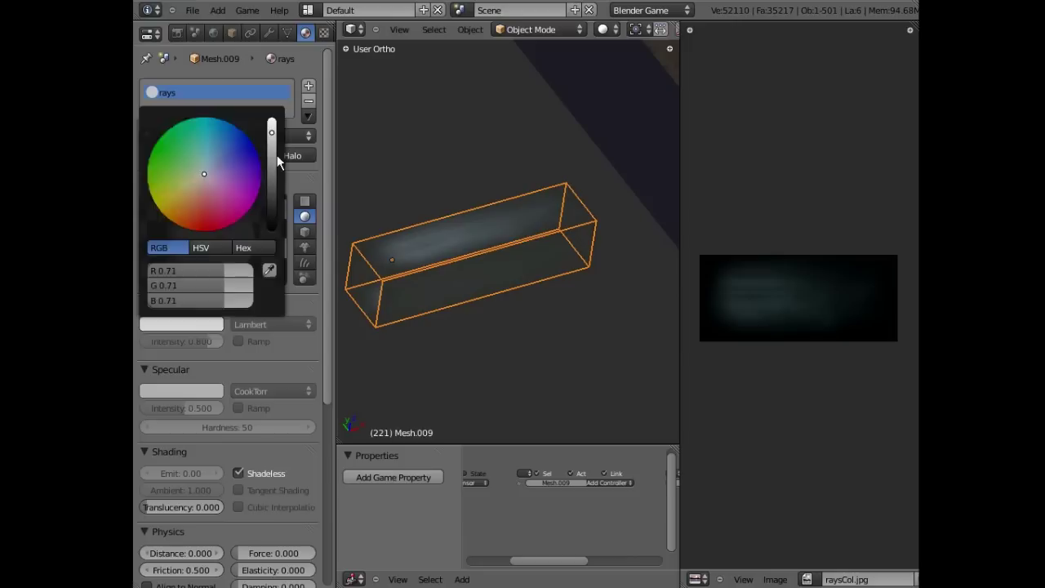
pyautogui.scroll(-4, 287, 326)
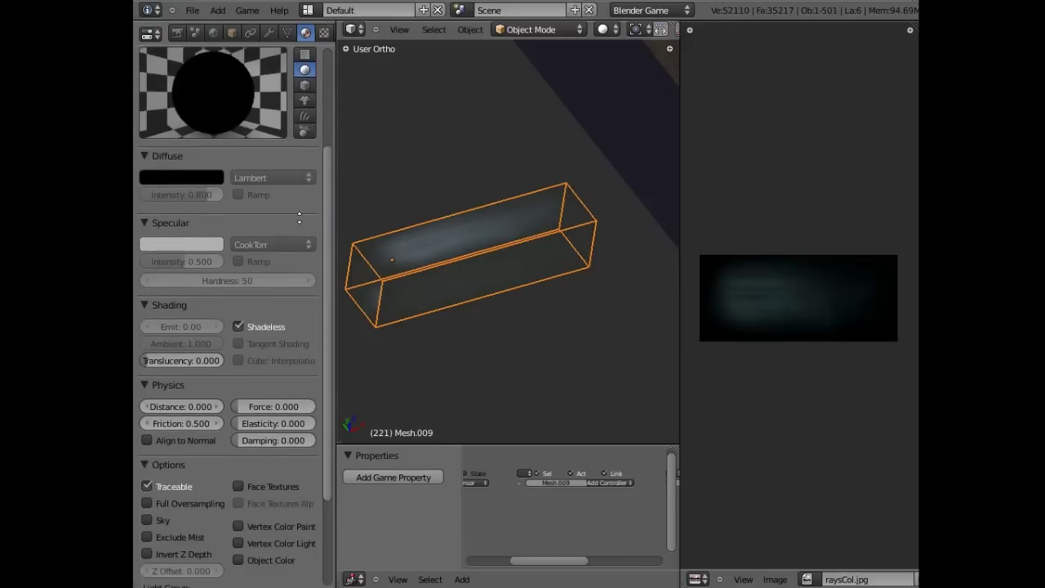
pyautogui.scroll(-2, 245, 342)
pyautogui.scroll(-1, 187, 408)
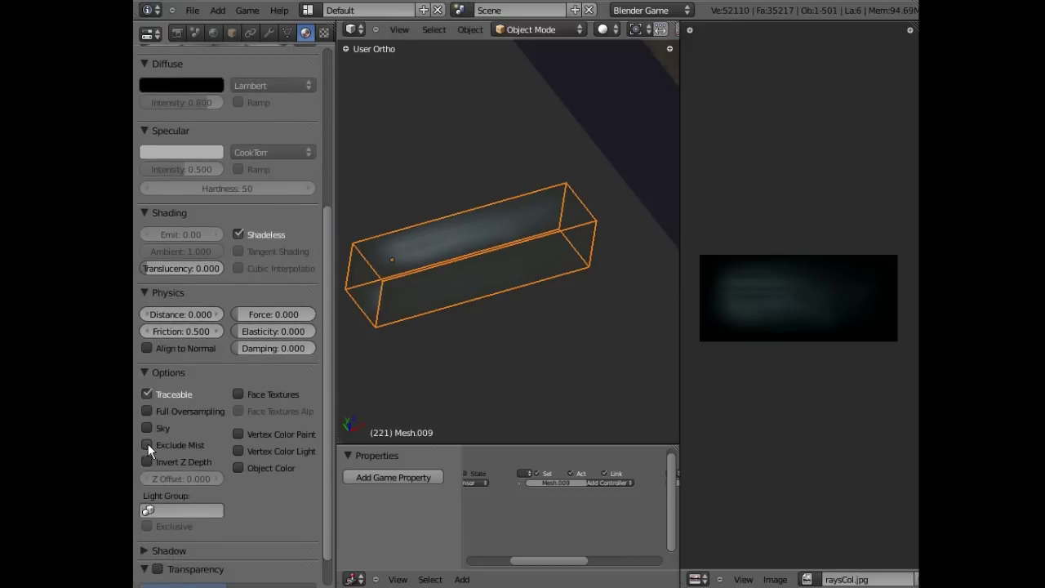
pyautogui.click(148, 444)
# - Add an Image texture named rayCol using the raysCol.jpg image
pyautogui.click(323, 33)
pyautogui.click(200, 174)
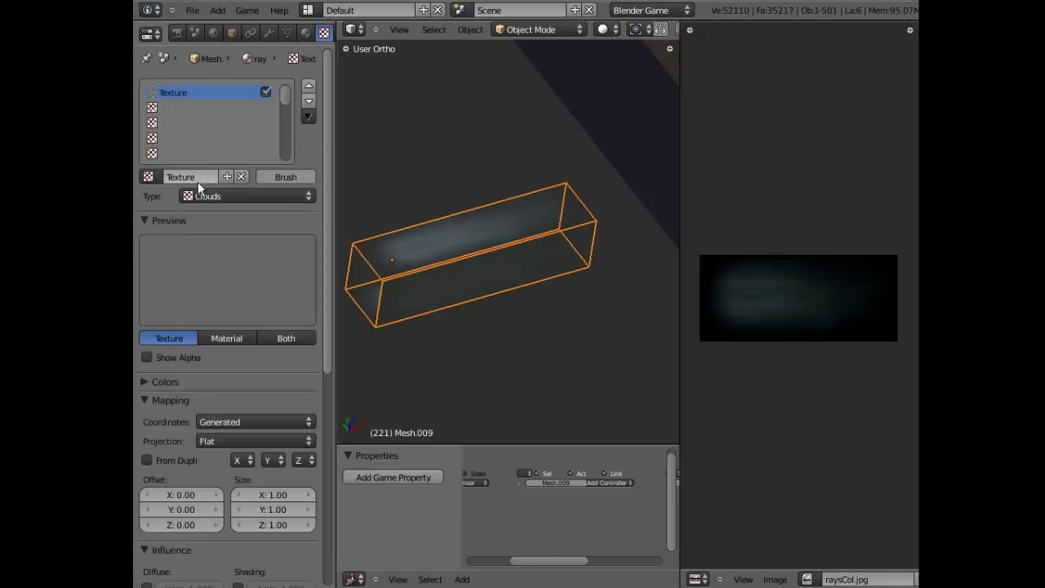
pyautogui.click(195, 177)
pyautogui.write('rayCol')
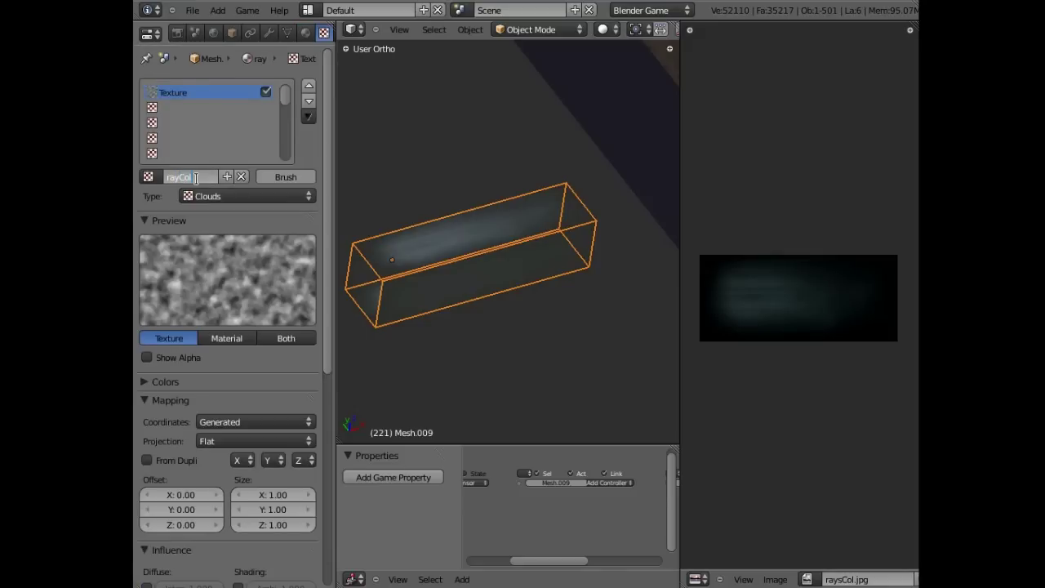
pyautogui.press('Return')
pyautogui.click(204, 195)
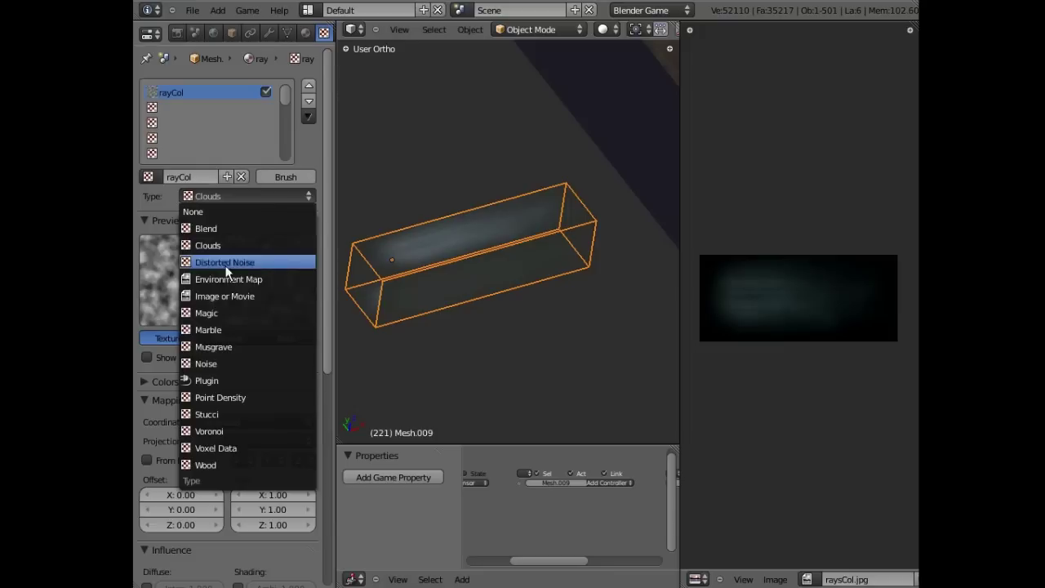
pyautogui.click(227, 296)
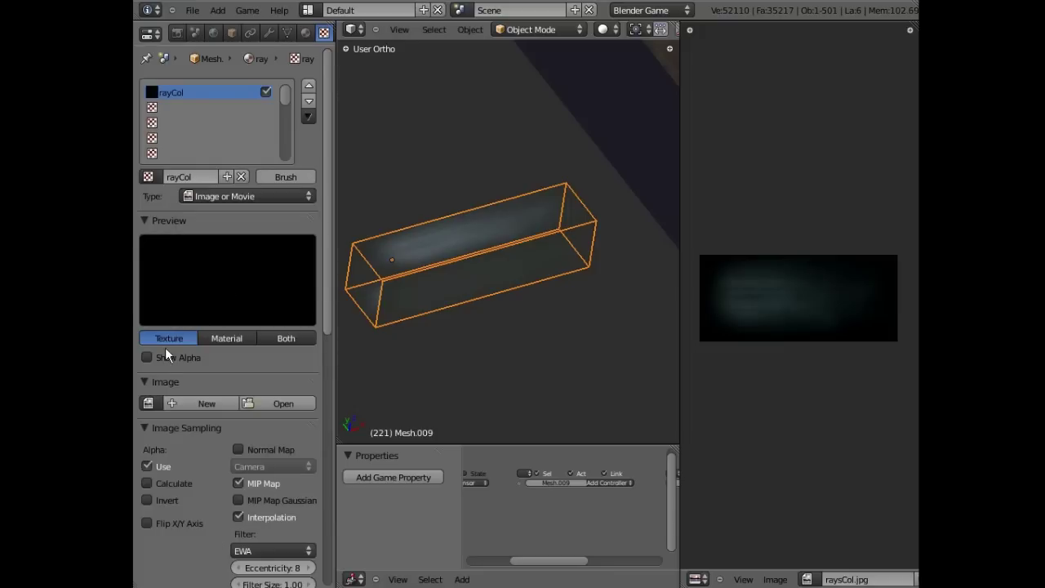
pyautogui.click(148, 403)
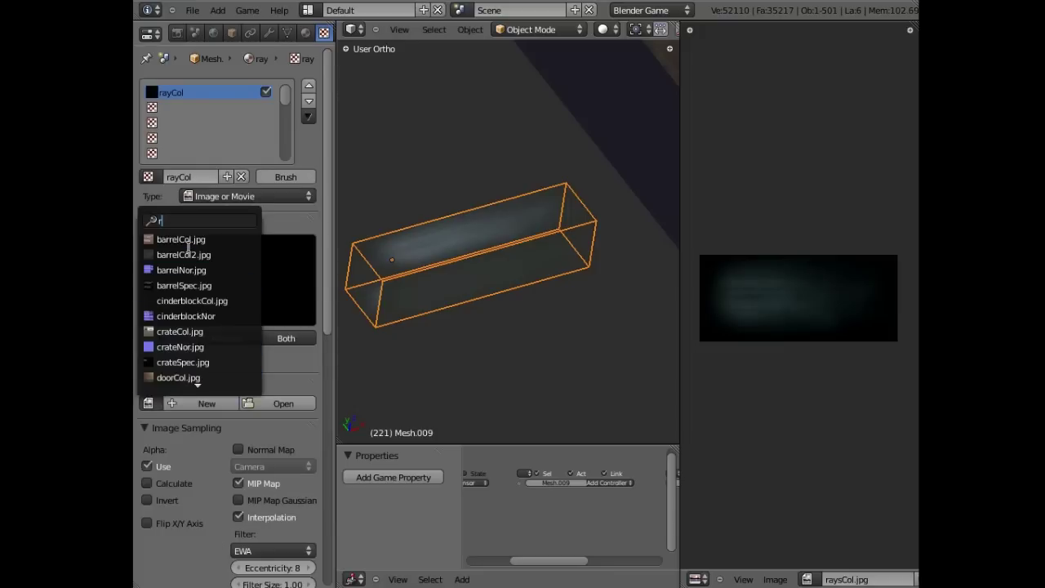
pyautogui.write('ra')
pyautogui.click(179, 329)
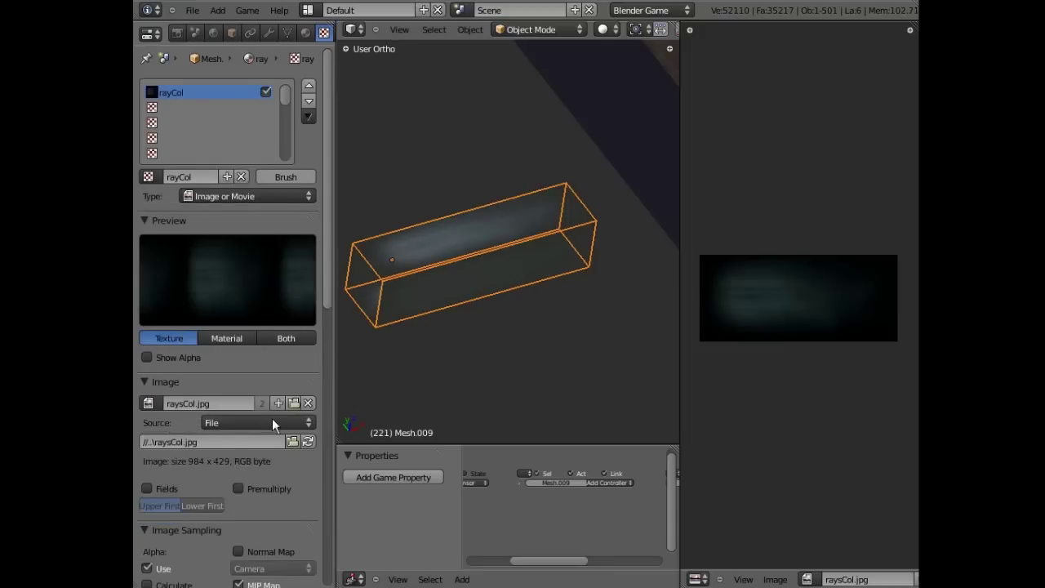
# - Set the texture mapping to UV coordinates and diffuse colour influence to 0.125
pyautogui.scroll(-2, 288, 481)
pyautogui.scroll(-5, 282, 368)
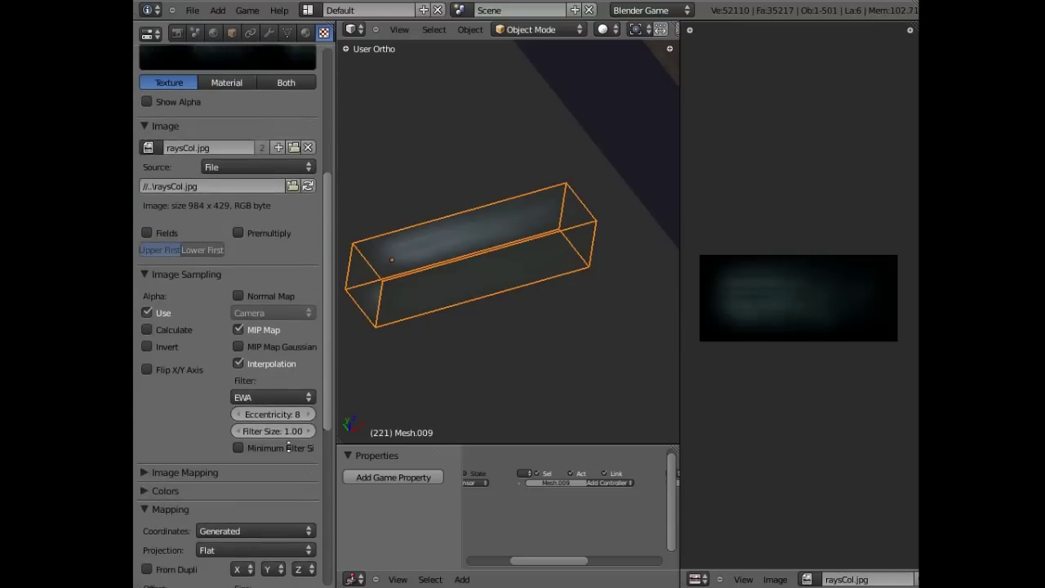
pyautogui.scroll(-3, 269, 342)
pyautogui.click(261, 438)
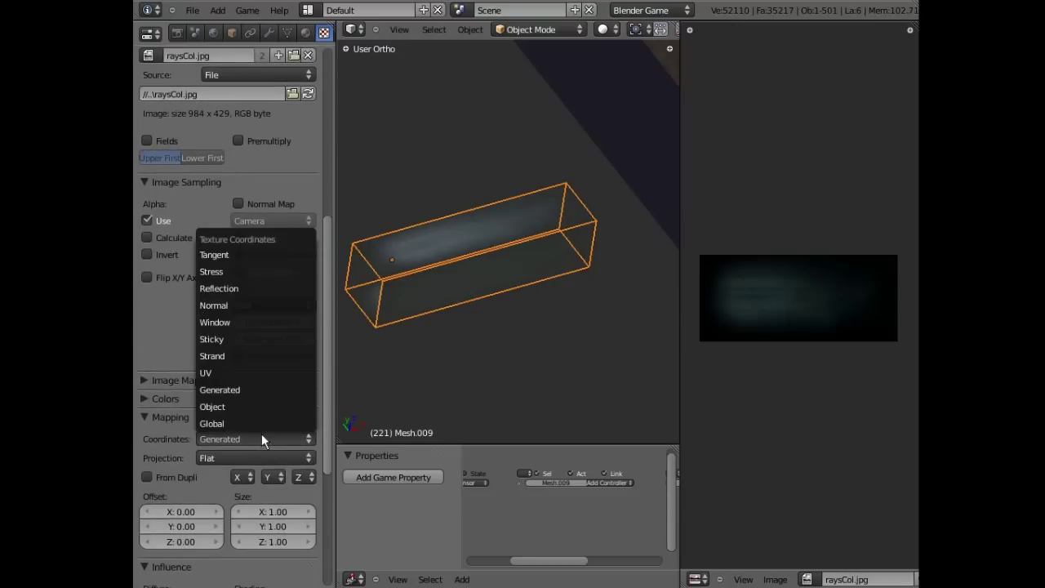
pyautogui.click(249, 372)
pyautogui.scroll(-5, 266, 437)
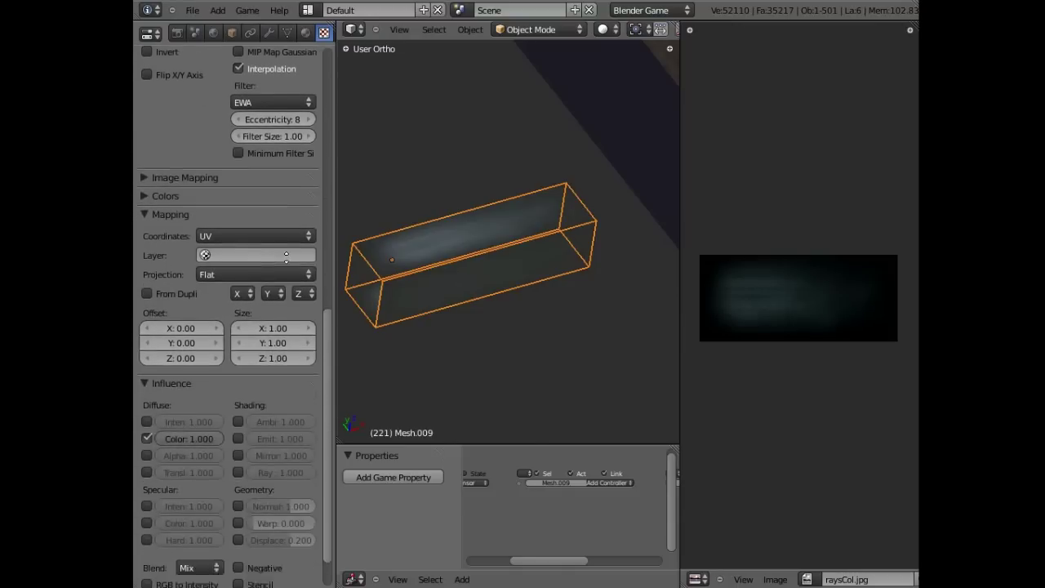
pyautogui.scroll(-1, 219, 325)
pyautogui.click(198, 391)
pyautogui.write('0.125')
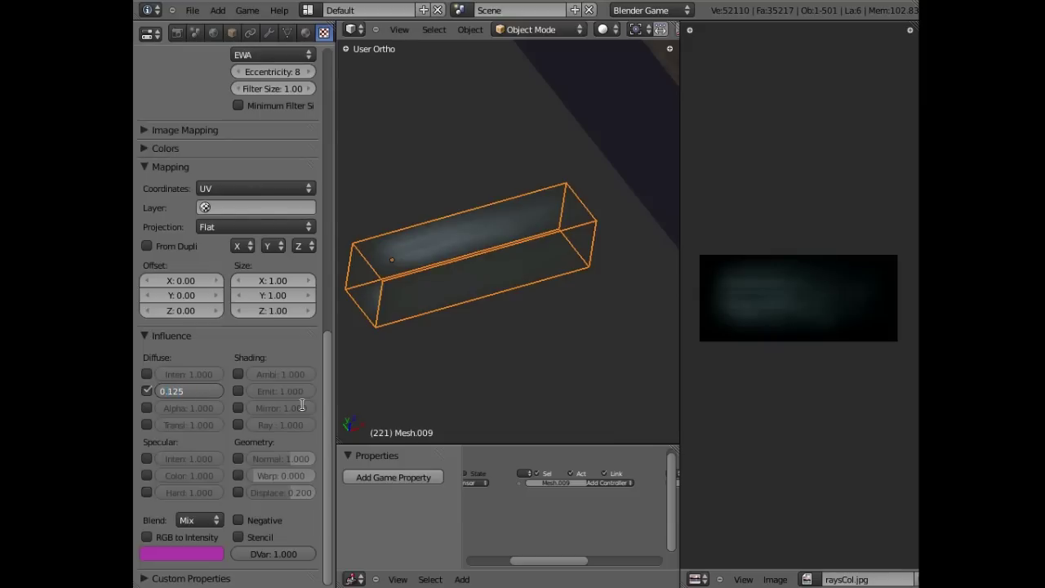
pyautogui.press('Return')
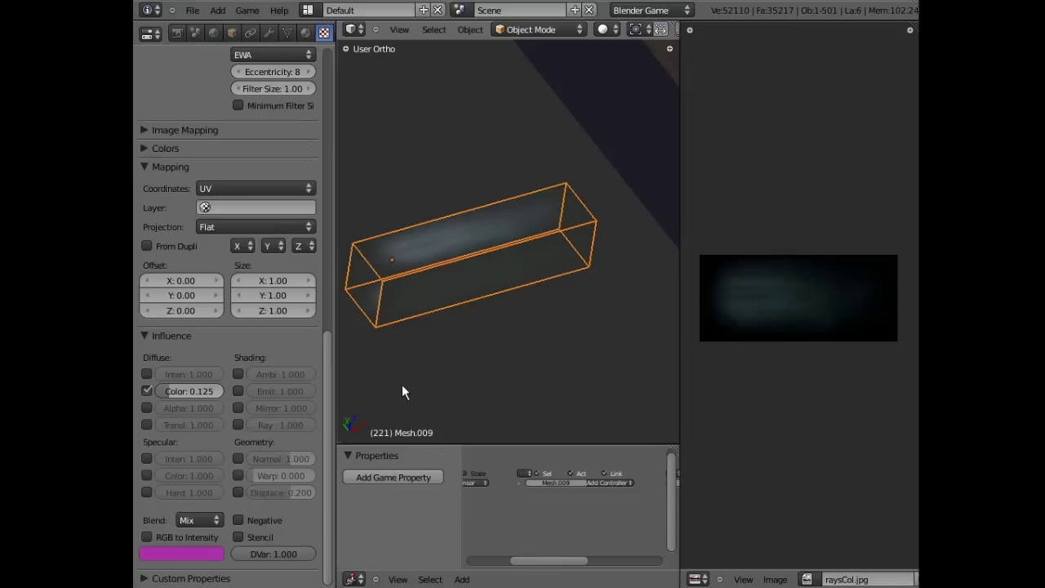
# - In front view, rotate the ray box so it slants diagonally like a sunbeam
pyautogui.press('KP_1')
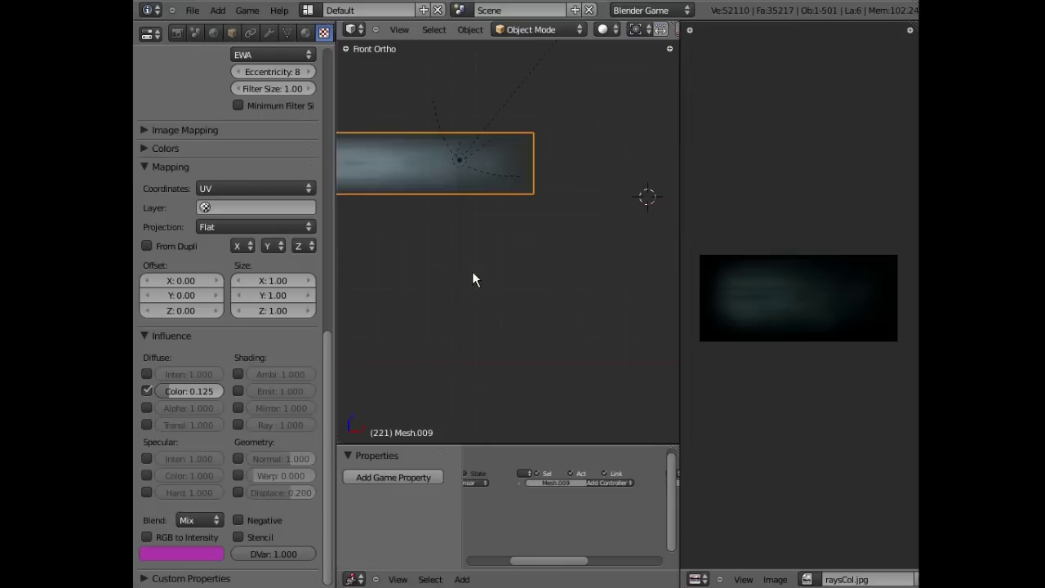
pyautogui.scroll(1, 552, 182)
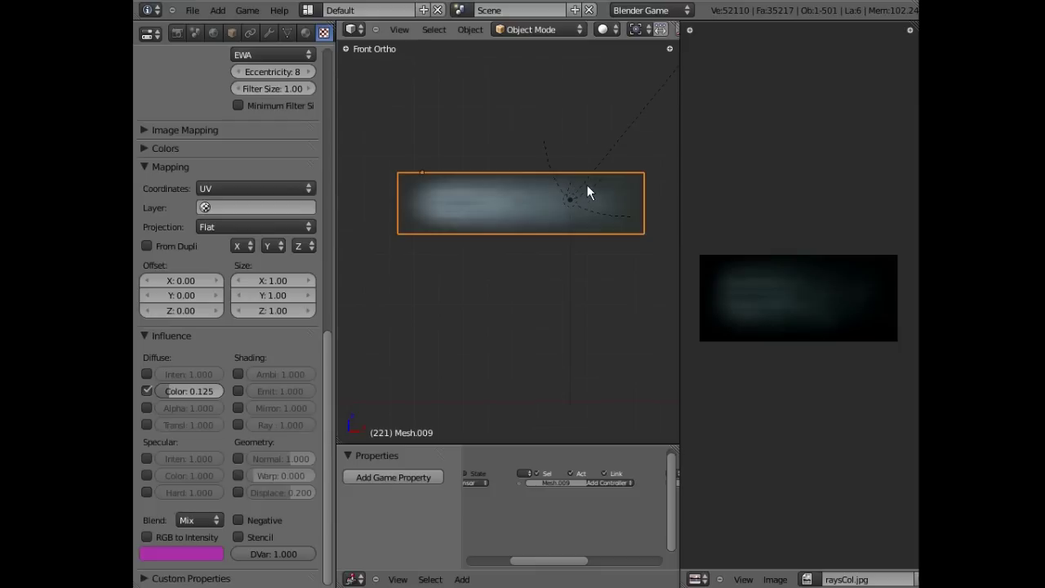
pyautogui.press('r')
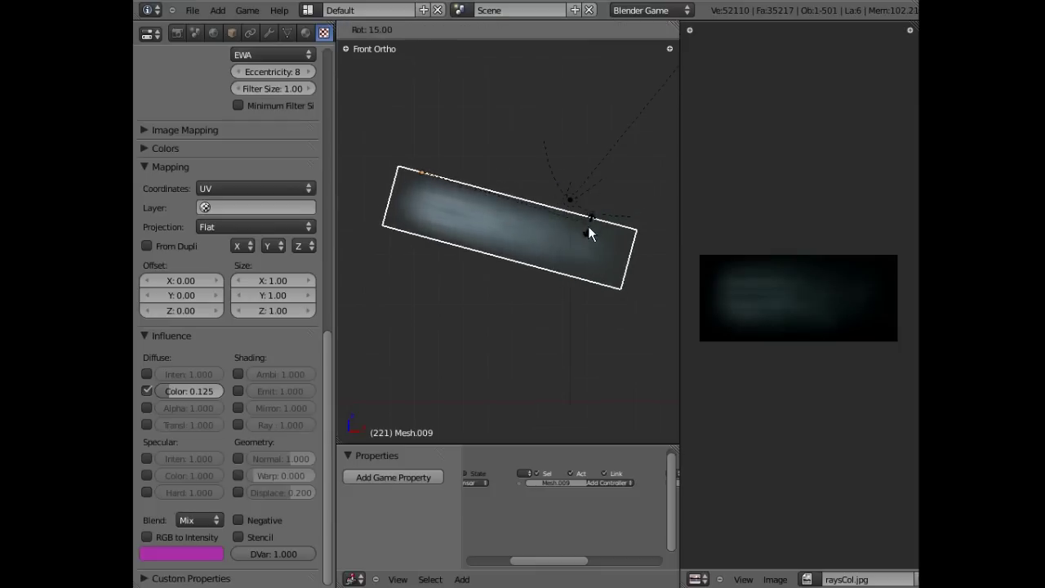
pyautogui.click(577, 261)
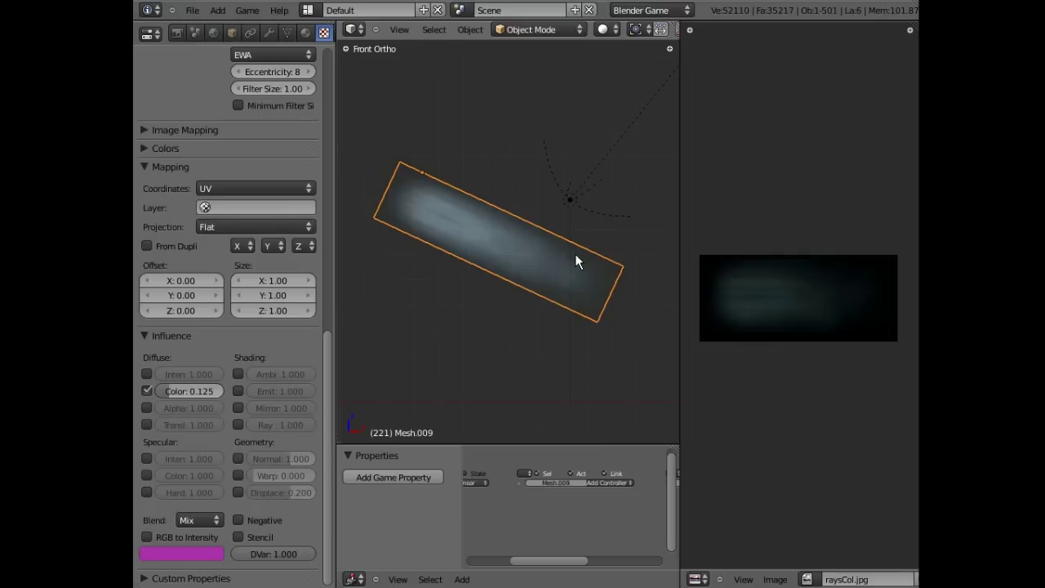
pyautogui.press('KP_7')
# - Move the slanted ray box from its starting spot to inside the barn
pyautogui.scroll(-4, 575, 254)
pyautogui.scroll(-5, 555, 260)
pyautogui.moveTo(525, 267); pyautogui.dragTo(405, 393, button='middle')
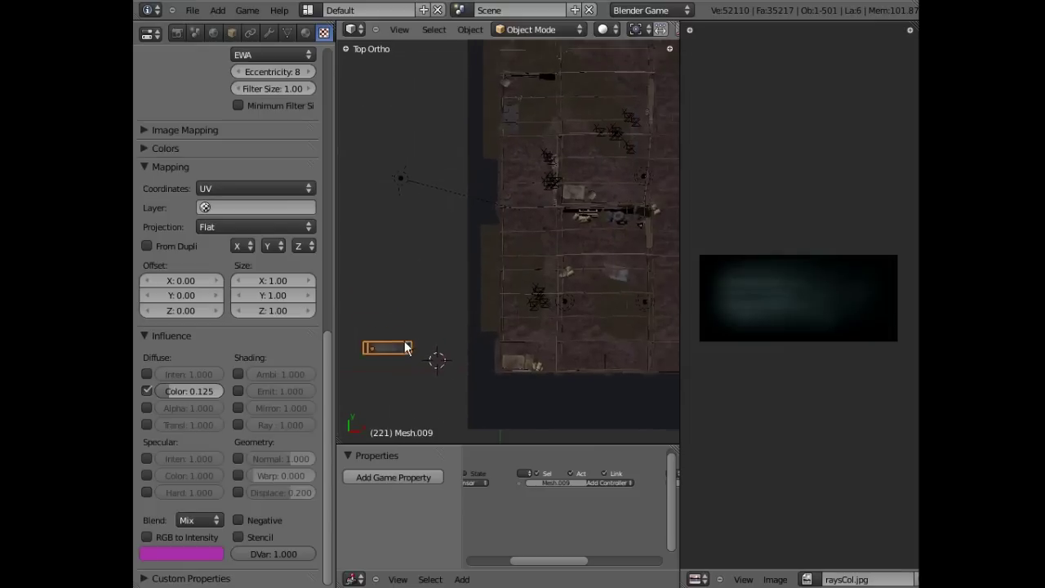
pyautogui.press('g')
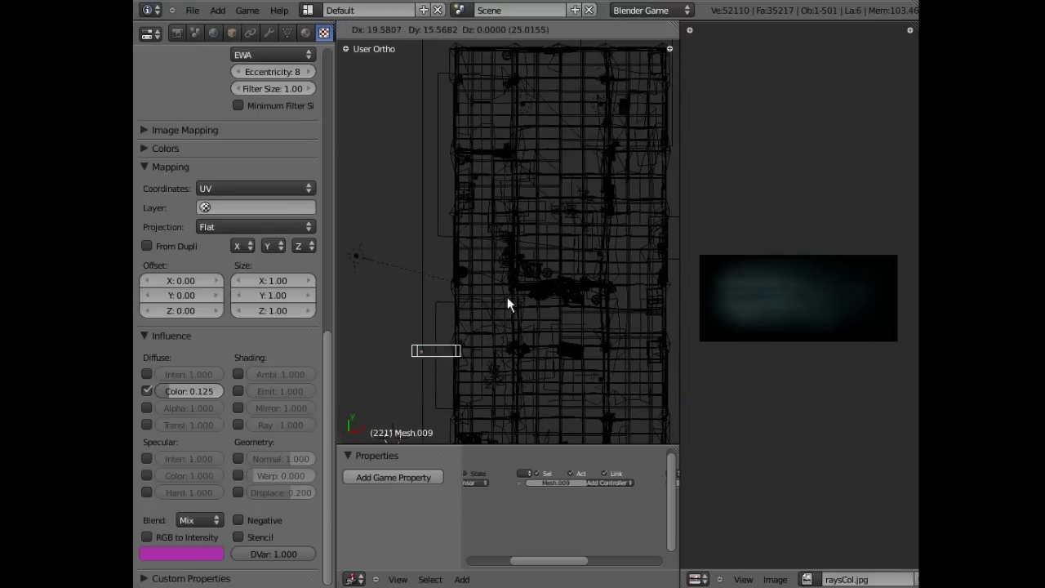
pyautogui.click(536, 242)
pyautogui.scroll(-2, 537, 242)
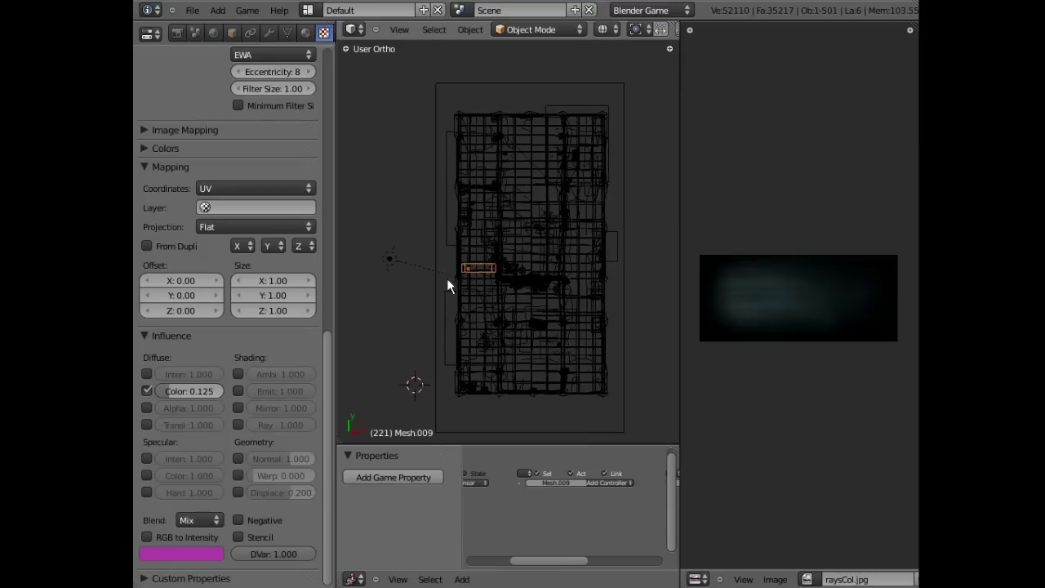
pyautogui.scroll(2, 459, 276)
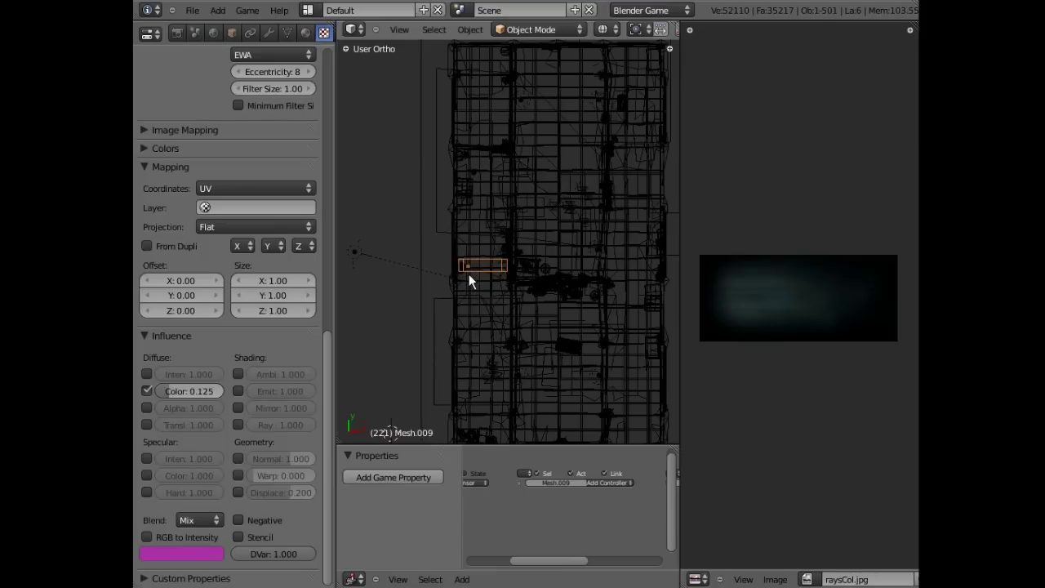
# - In front view, shift the ray box down-left and tilt it slightly
pyautogui.press('KP_1')
pyautogui.scroll(2, 469, 274)
pyautogui.scroll(2, 476, 269)
pyautogui.press('g')
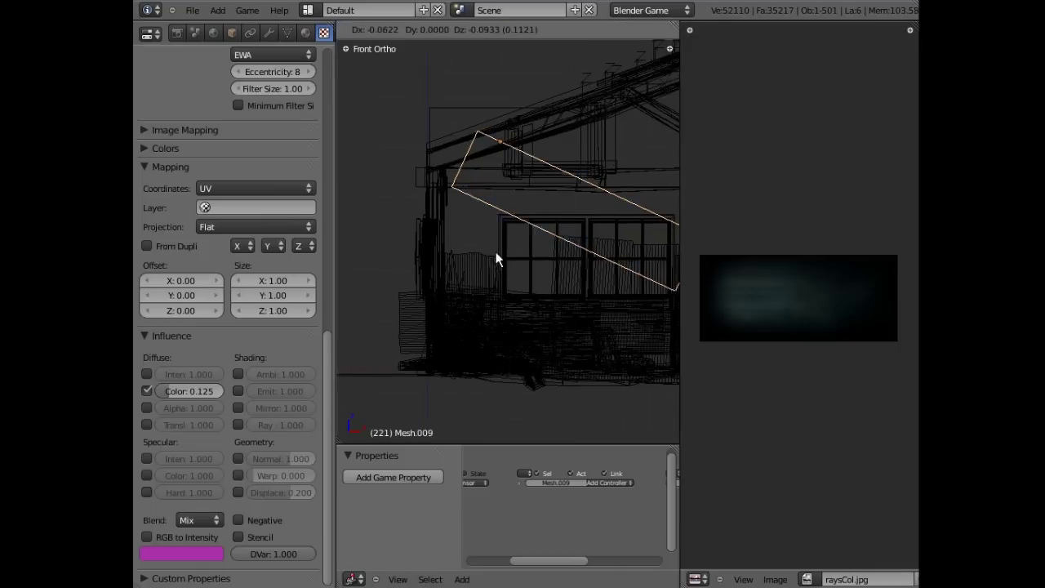
pyautogui.click(446, 332)
pyautogui.scroll(2, 439, 238)
pyautogui.scroll(2, 439, 237)
pyautogui.press('r')
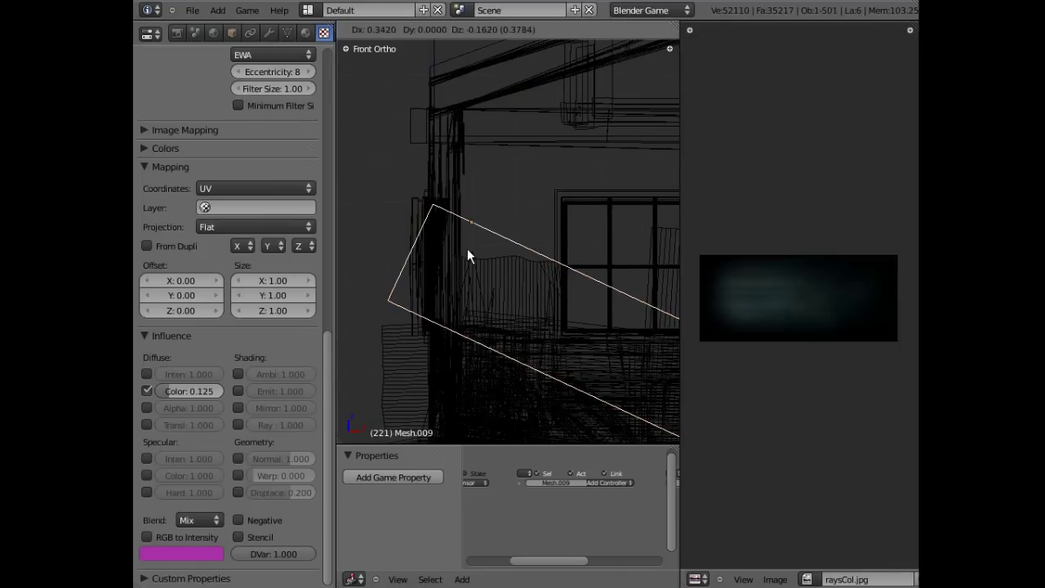
pyautogui.click(467, 249)
# - From the right view, slide the ray box along Y over the window
pyautogui.press('KP_3')
pyautogui.scroll(-2, 467, 249)
pyautogui.scroll(2, 459, 269)
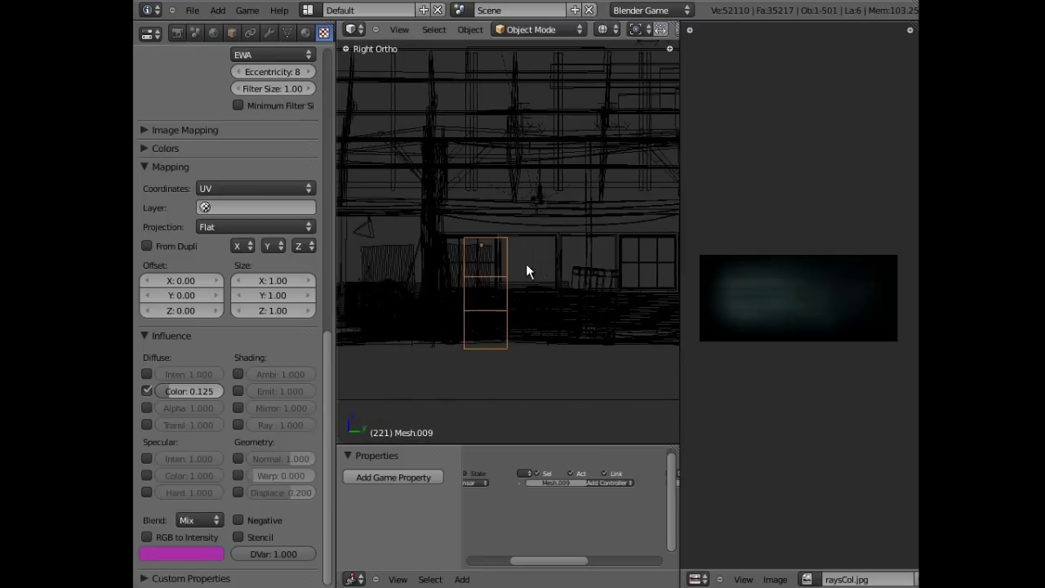
pyautogui.scroll(2, 526, 263)
pyautogui.press('g')
pyautogui.press('y')
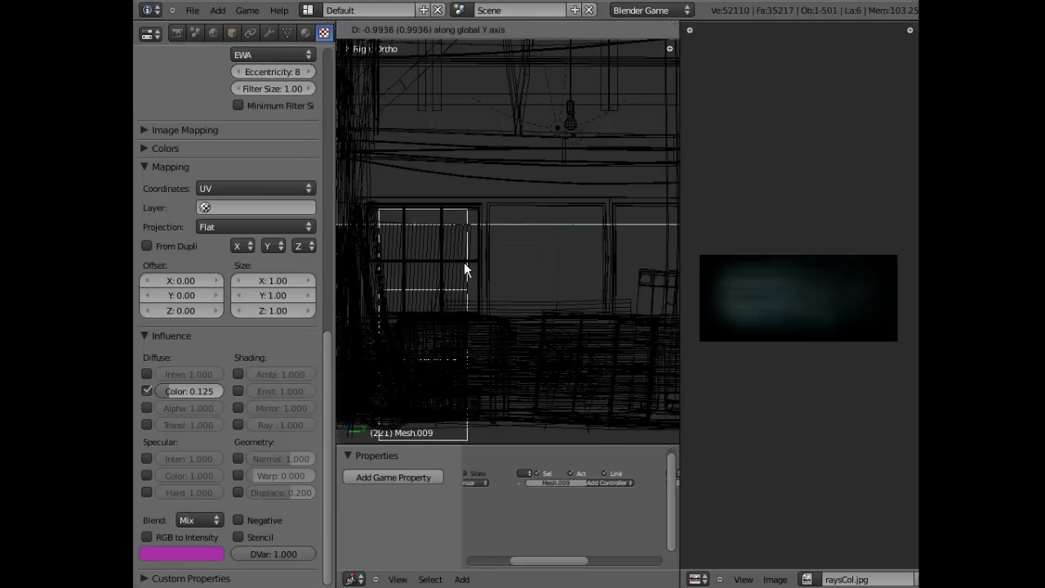
pyautogui.click(464, 264)
# - In textured perspective view, nudge the ray box along Y into the window
pyautogui.press('z')
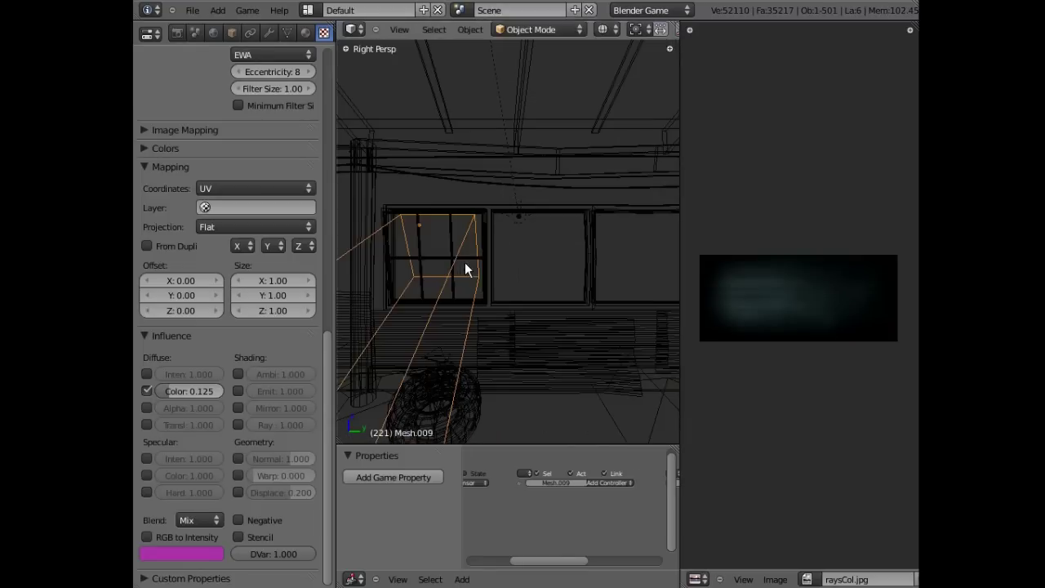
pyautogui.moveTo(496, 276)
pyautogui.mouseDown(button='middle')
pyautogui.moveTo(558, 283)
pyautogui.moveTo(458, 253)
pyautogui.mouseUp(button='middle')
pyautogui.press('g')
pyautogui.press('y')
pyautogui.rightClick(483, 258)
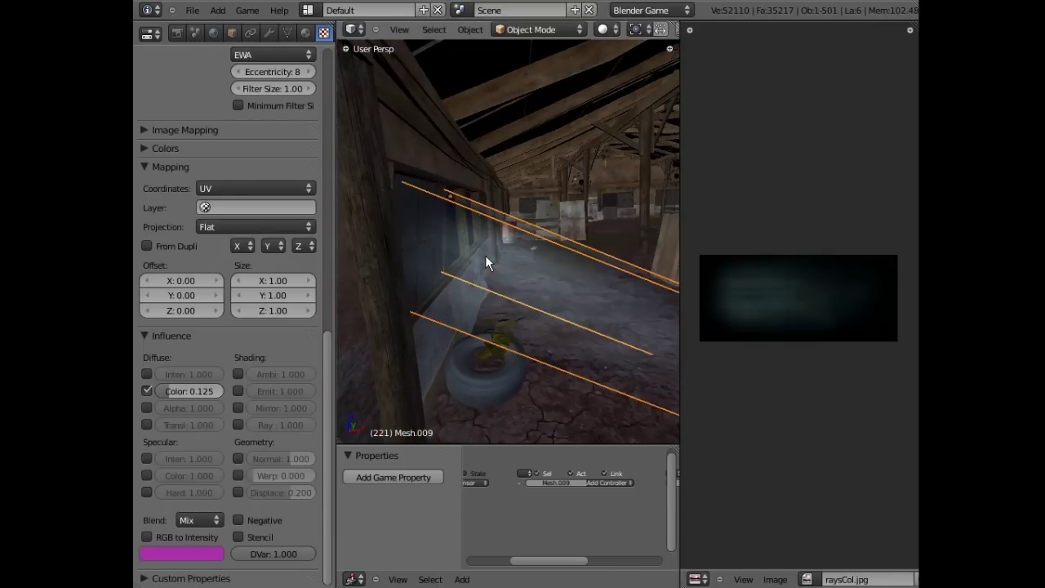
pyautogui.press('g')
pyautogui.press('y')
pyautogui.click(495, 259)
# - Adjust the ray box sideways along X and set its height along Z
pyautogui.press('g')
pyautogui.press('x')
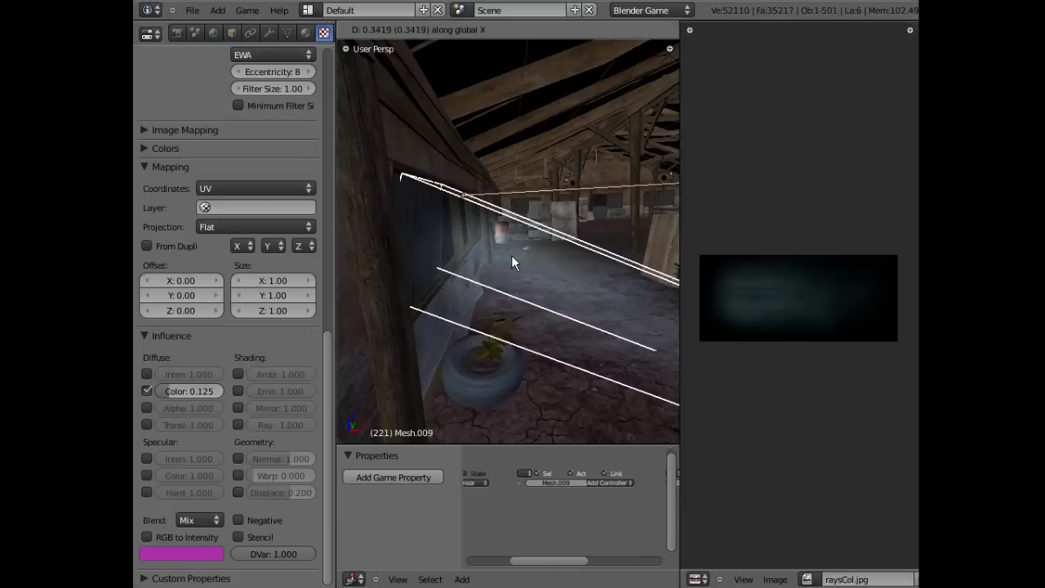
pyautogui.click(514, 255)
pyautogui.moveTo(476, 257); pyautogui.dragTo(495, 258, button='middle')
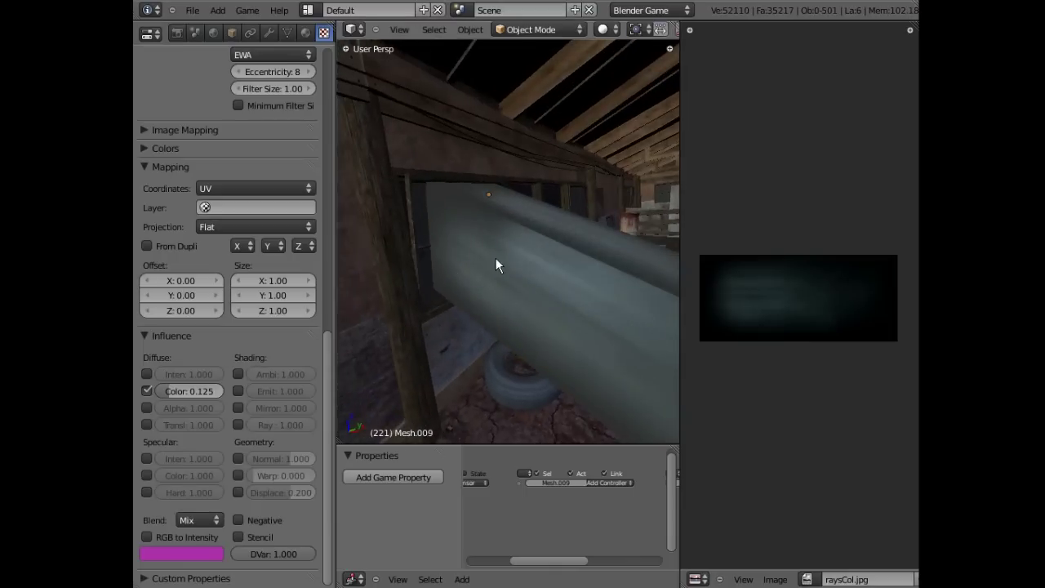
pyautogui.rightClick(575, 263)
pyautogui.moveTo(575, 262)
pyautogui.mouseDown(button='middle')
pyautogui.moveTo(490, 266)
pyautogui.moveTo(494, 216)
pyautogui.moveTo(514, 298)
pyautogui.moveTo(482, 285)
pyautogui.moveTo(492, 292)
pyautogui.moveTo(422, 289)
pyautogui.moveTo(474, 269)
pyautogui.moveTo(441, 253)
pyautogui.moveTo(480, 245)
pyautogui.mouseUp(button='middle')
pyautogui.press('g')
pyautogui.press('z')
pyautogui.click(493, 296)
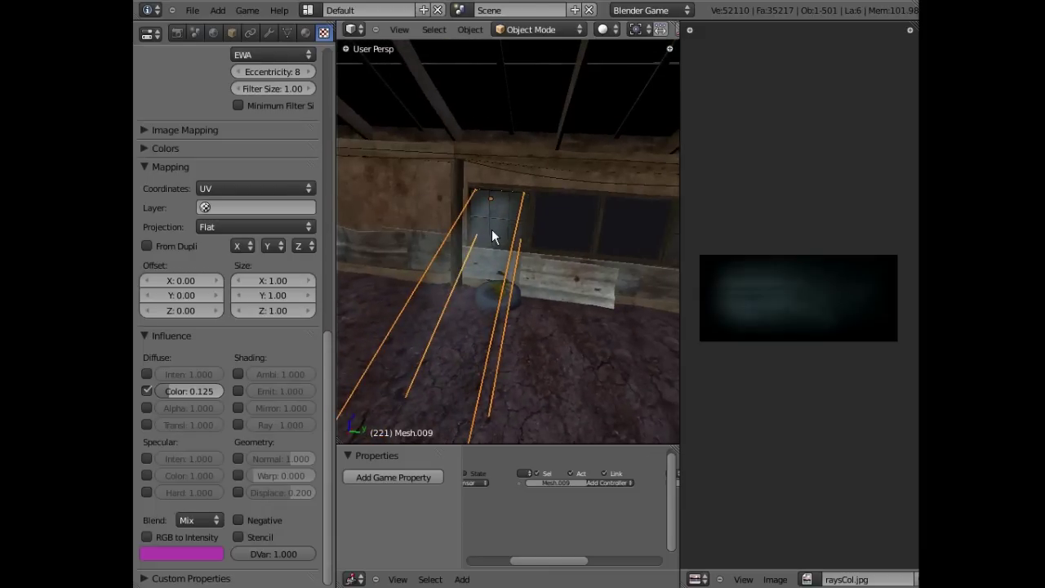
# - Duplicate the ray box three times along Y, placing each copy further along the window
pyautogui.hotkey('shift', 'd')
pyautogui.press('y')
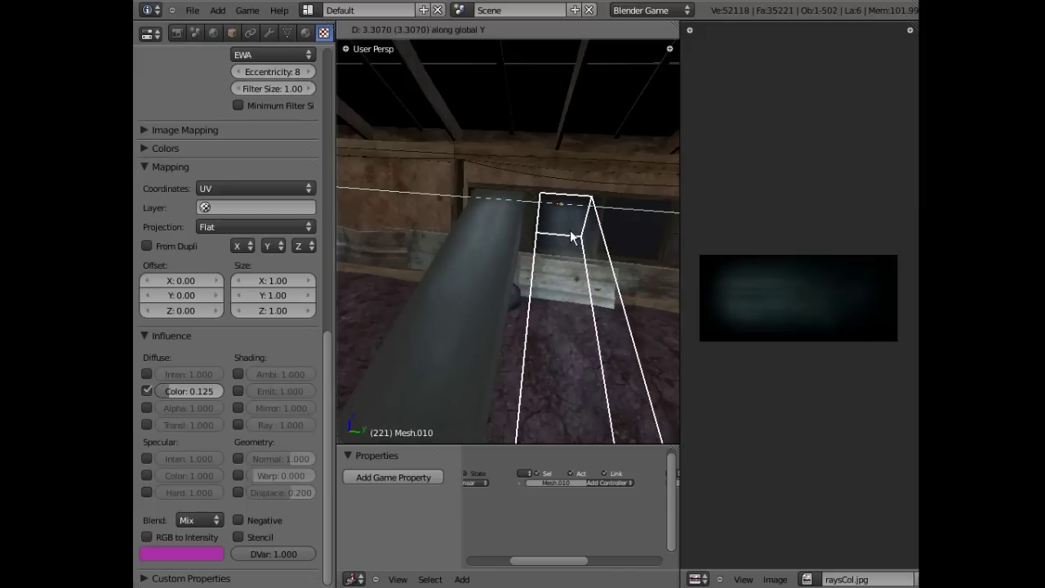
pyautogui.click(571, 237)
pyautogui.moveTo(574, 224)
pyautogui.mouseDown(button='middle')
pyautogui.moveTo(482, 217)
pyautogui.moveTo(463, 226)
pyautogui.moveTo(487, 229)
pyautogui.mouseUp(button='middle')
pyautogui.hotkey('shift', 'd')
pyautogui.press('y')
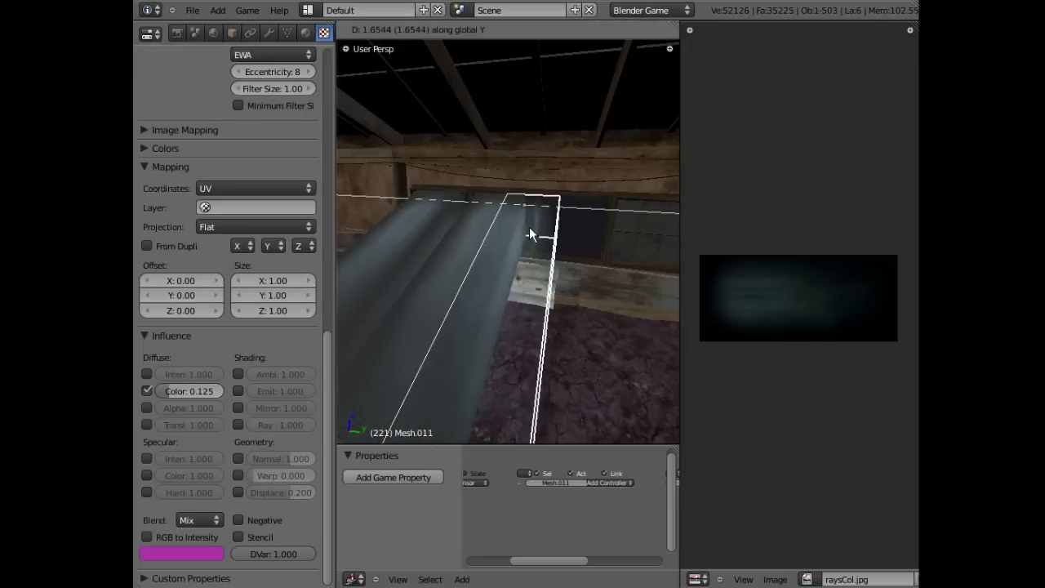
pyautogui.click(587, 234)
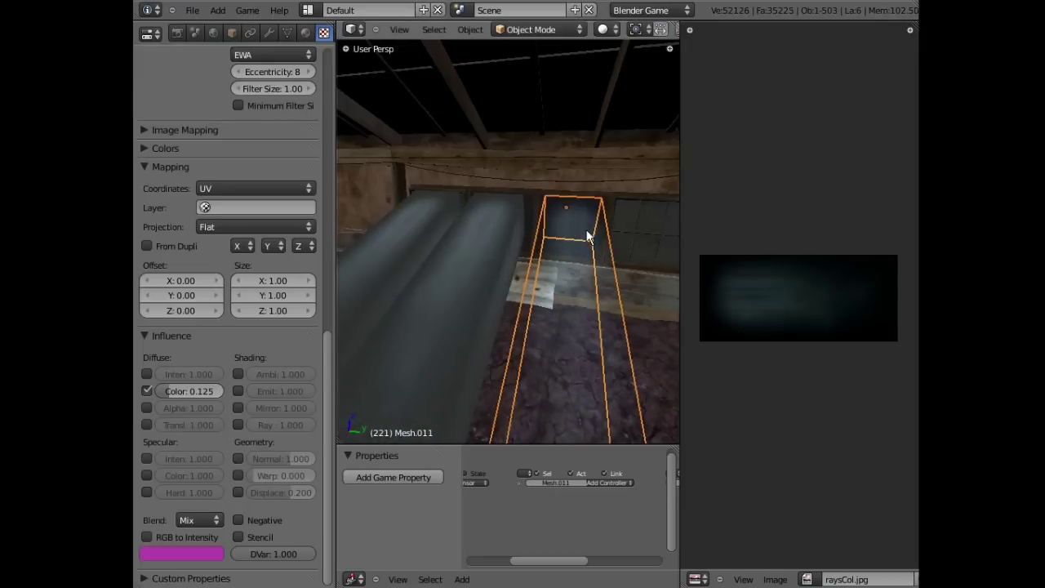
pyautogui.moveTo(587, 235); pyautogui.dragTo(520, 236, button='middle')
pyautogui.hotkey('shift', 'd')
pyautogui.press('y')
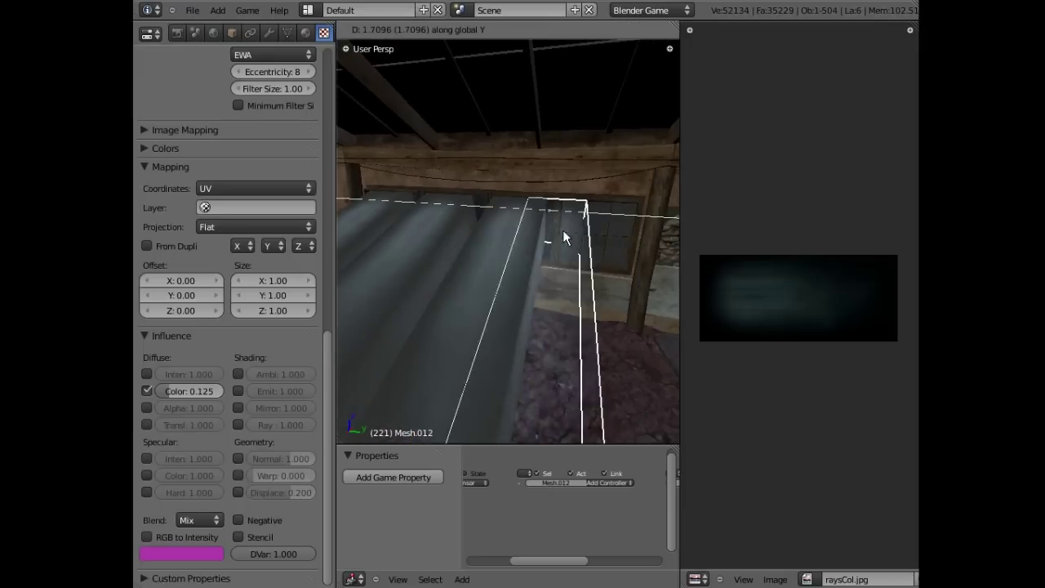
pyautogui.click(599, 230)
pyautogui.moveTo(541, 265)
pyautogui.mouseDown(button='middle')
pyautogui.moveTo(581, 280)
pyautogui.moveTo(607, 273)
pyautogui.moveTo(560, 259)
pyautogui.moveTo(541, 221)
pyautogui.moveTo(611, 271)
pyautogui.moveTo(563, 259)
pyautogui.moveTo(642, 326)
pyautogui.moveTo(618, 294)
pyautogui.moveTo(588, 298)
pyautogui.mouseUp(button='middle')
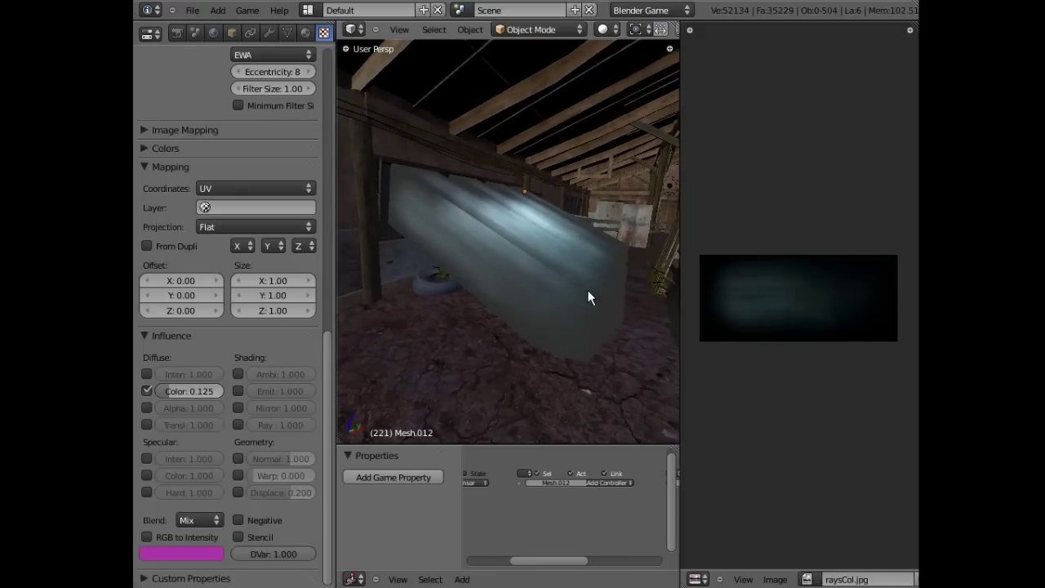
# - Inspect the grey ray boxes in textured shading, then deselect everything
pyautogui.hotkey('alt', 'z')
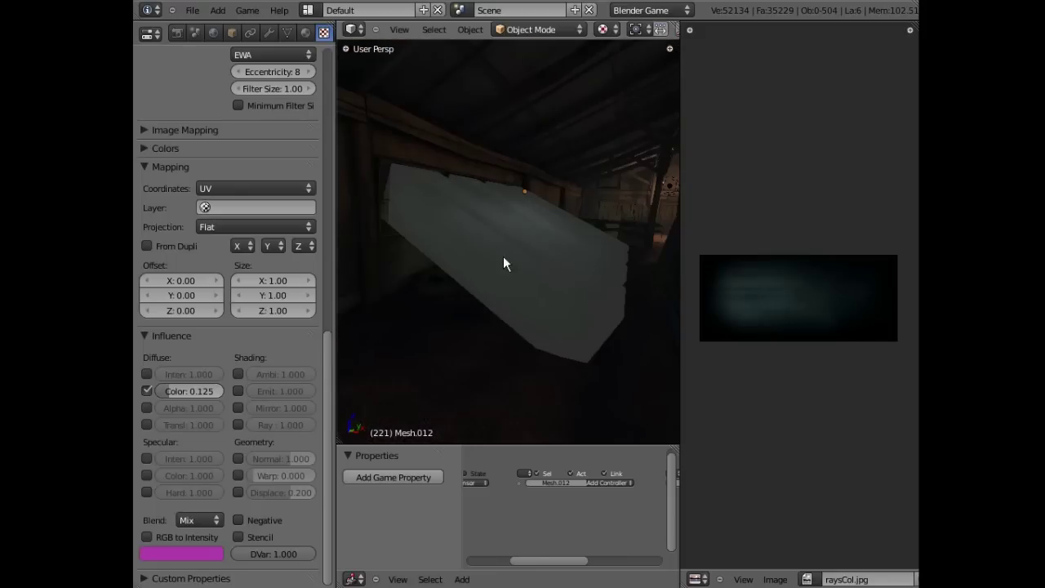
pyautogui.moveTo(503, 258)
pyautogui.mouseDown(button='middle')
pyautogui.moveTo(473, 272)
pyautogui.moveTo(523, 269)
pyautogui.mouseUp(button='middle')
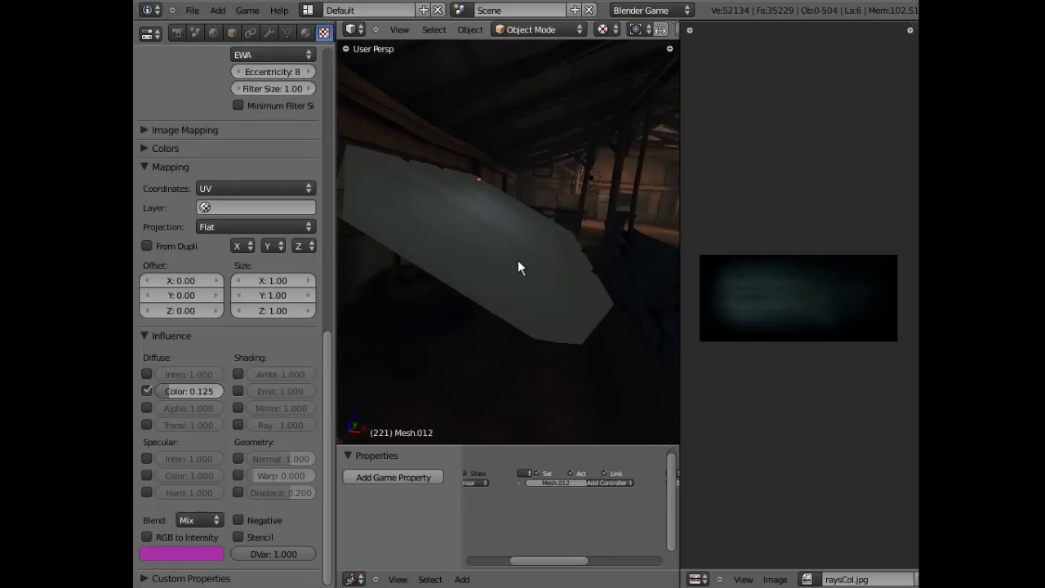
pyautogui.moveTo(432, 205)
pyautogui.mouseDown(button='middle')
pyautogui.moveTo(462, 227)
pyautogui.moveTo(408, 228)
pyautogui.moveTo(390, 250)
pyautogui.moveTo(443, 243)
pyautogui.moveTo(438, 215)
pyautogui.moveTo(473, 256)
pyautogui.moveTo(562, 282)
pyautogui.mouseUp(button='middle')
pyautogui.rightClick(462, 229)
pyautogui.press('a')
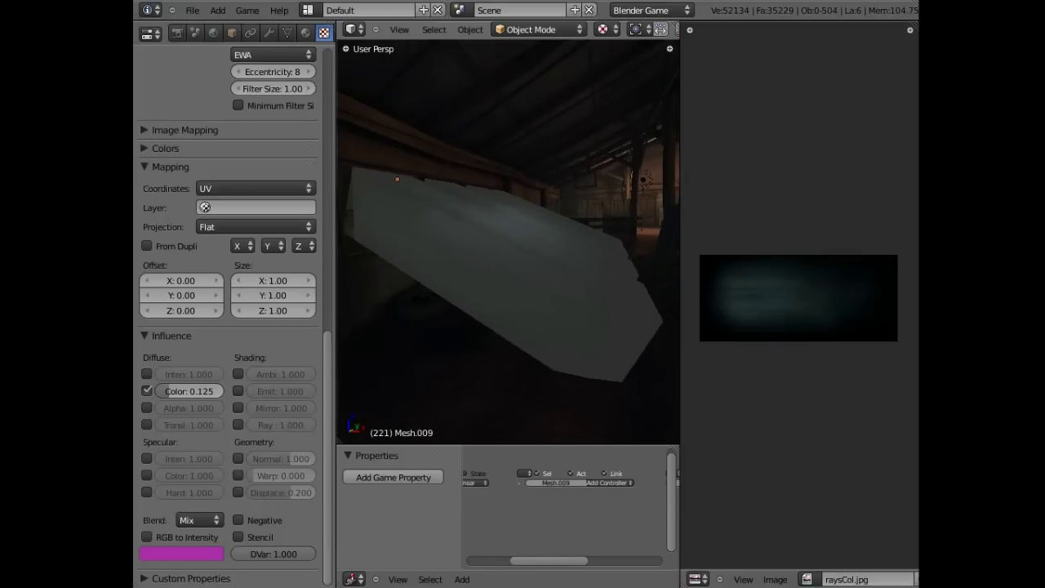
# - Play the game to preview the light rays, then return to top view
pyautogui.press('p')
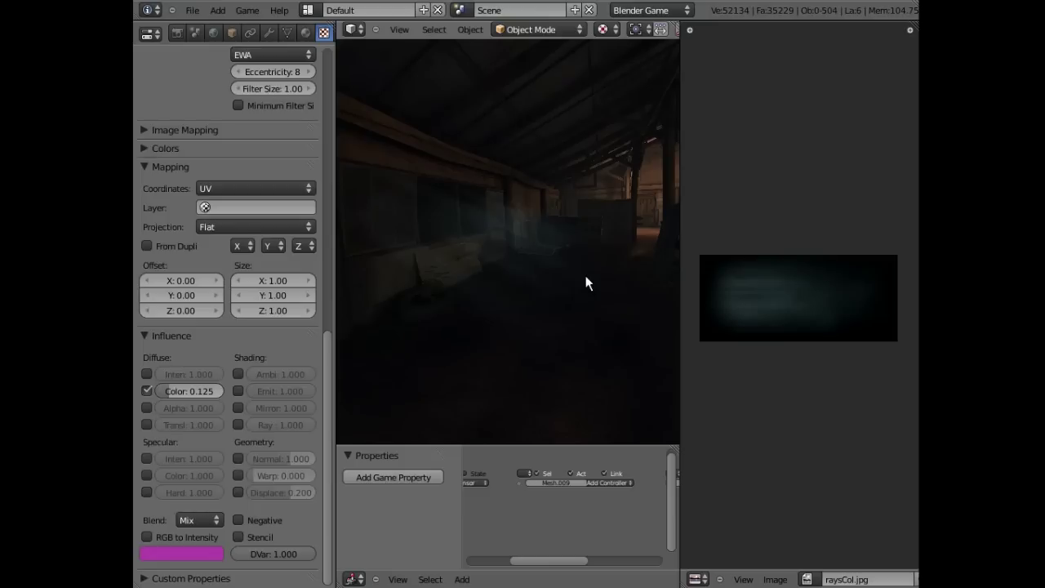
pyautogui.press('Escape')
pyautogui.press('KP_7')
# - In wireframe, add a point lamp at the 3D cursor by the window
pyautogui.press('z')
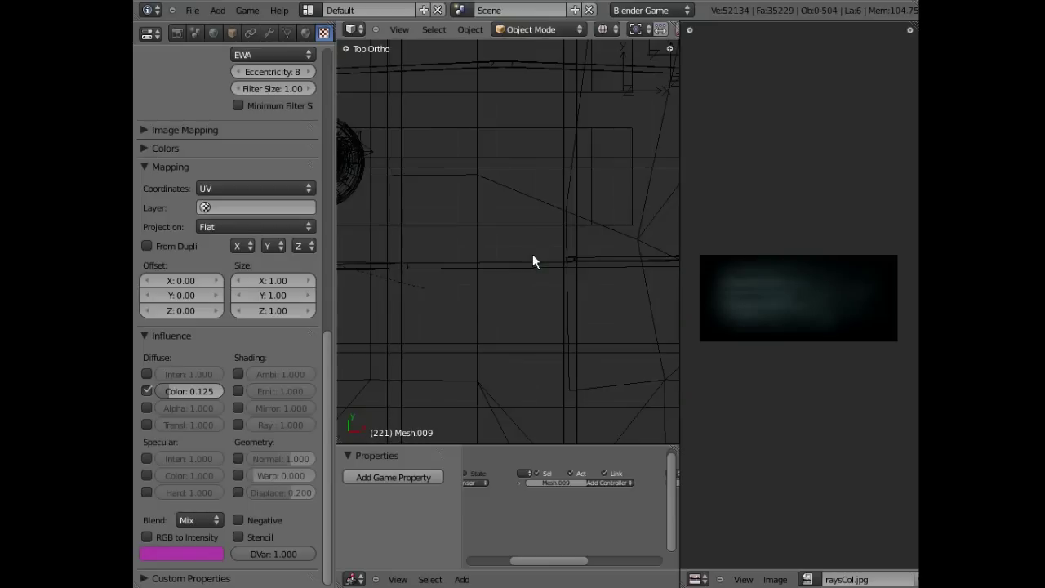
pyautogui.scroll(-3, 532, 261)
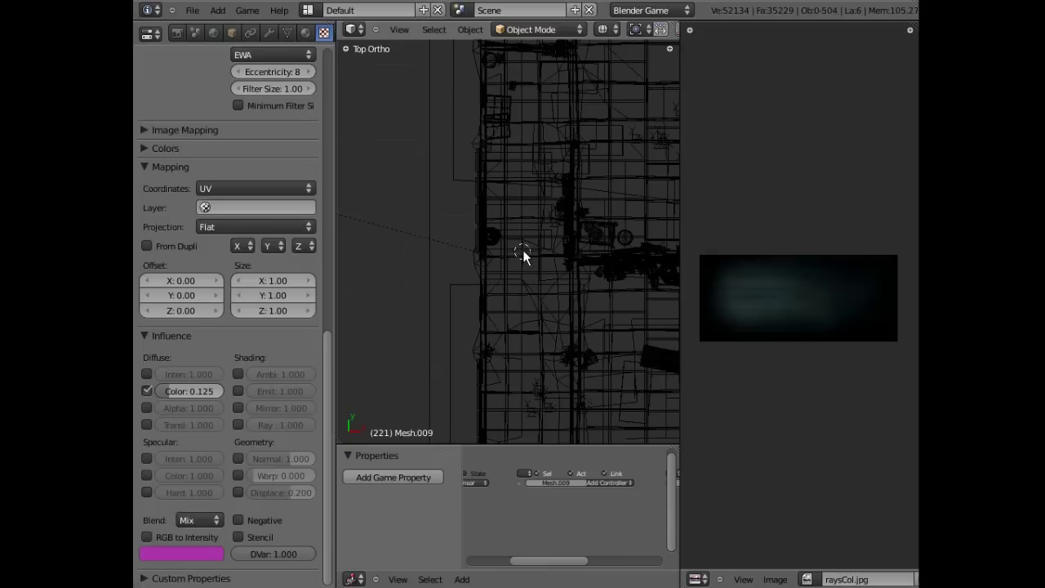
pyautogui.hotkey('shift', 's')
pyautogui.click(526, 256)
pyautogui.hotkey('shift', 'a')
pyautogui.moveTo(509, 398)
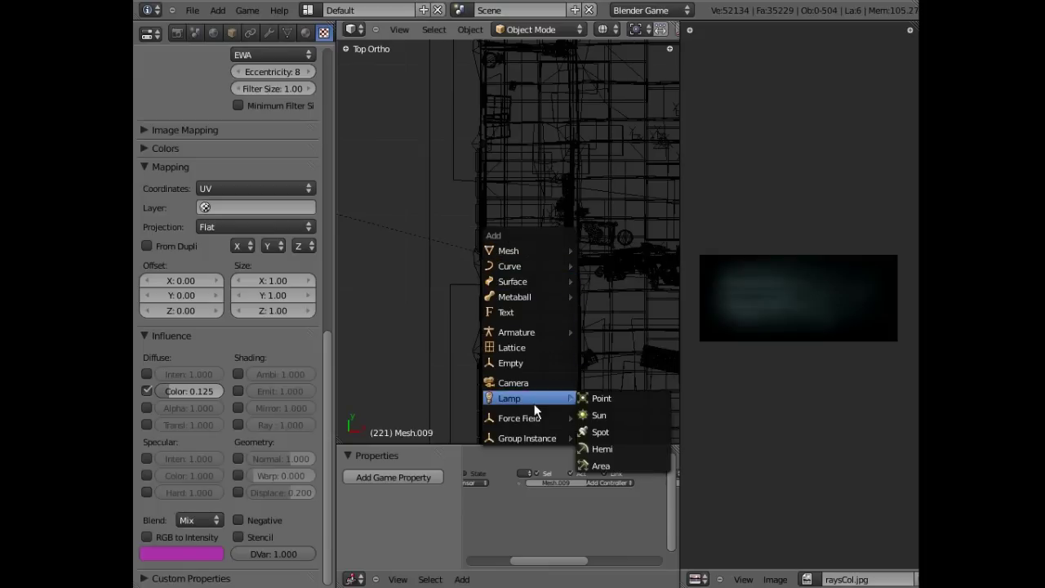
pyautogui.click(619, 397)
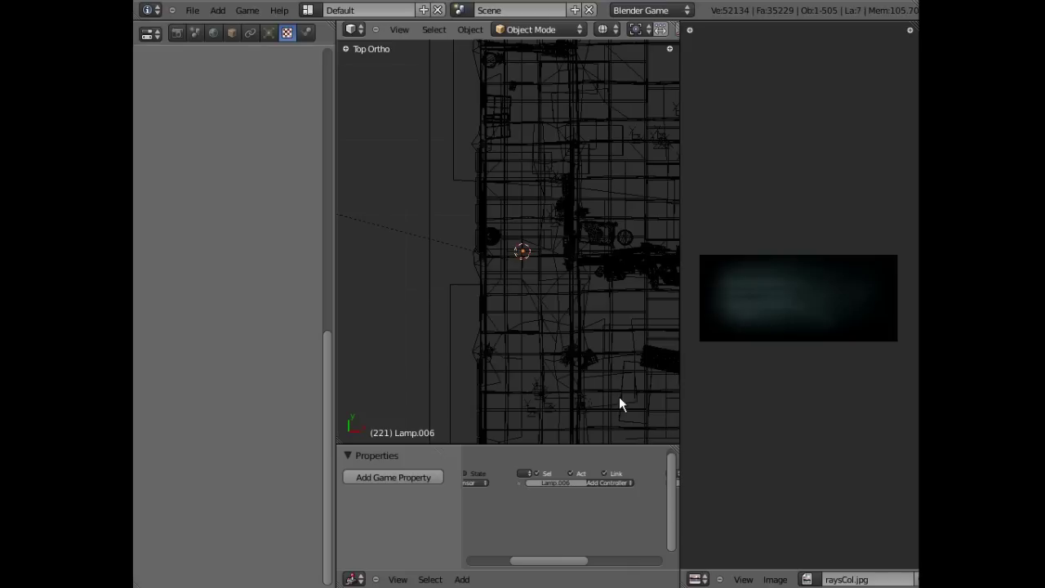
# - Set the new lamp's Distance to 6 in its Lamp settings, viewed from the front
pyautogui.press('KP_1')
pyautogui.scroll(2, 524, 233)
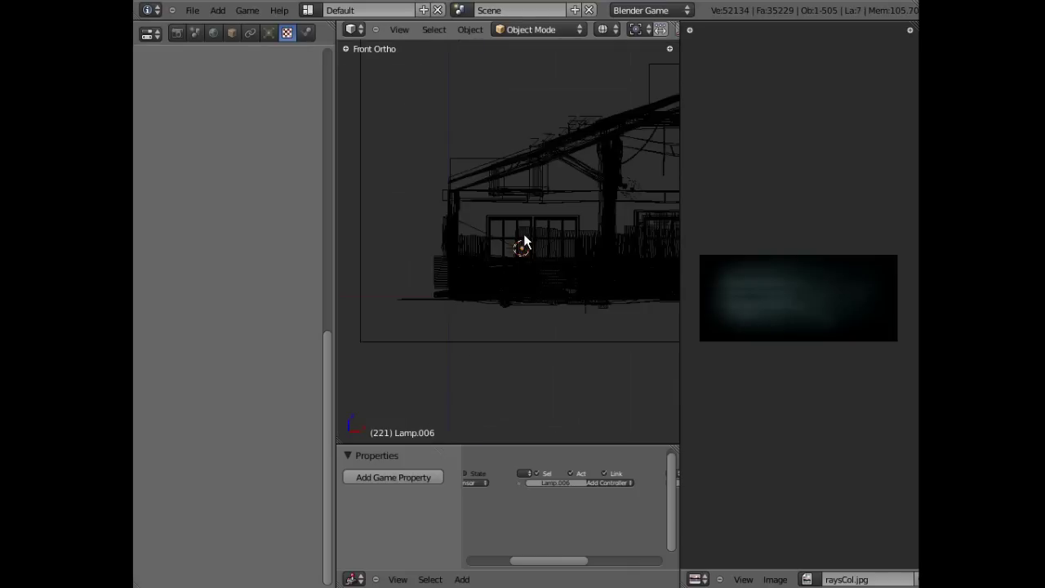
pyautogui.scroll(2, 523, 233)
pyautogui.click(267, 33)
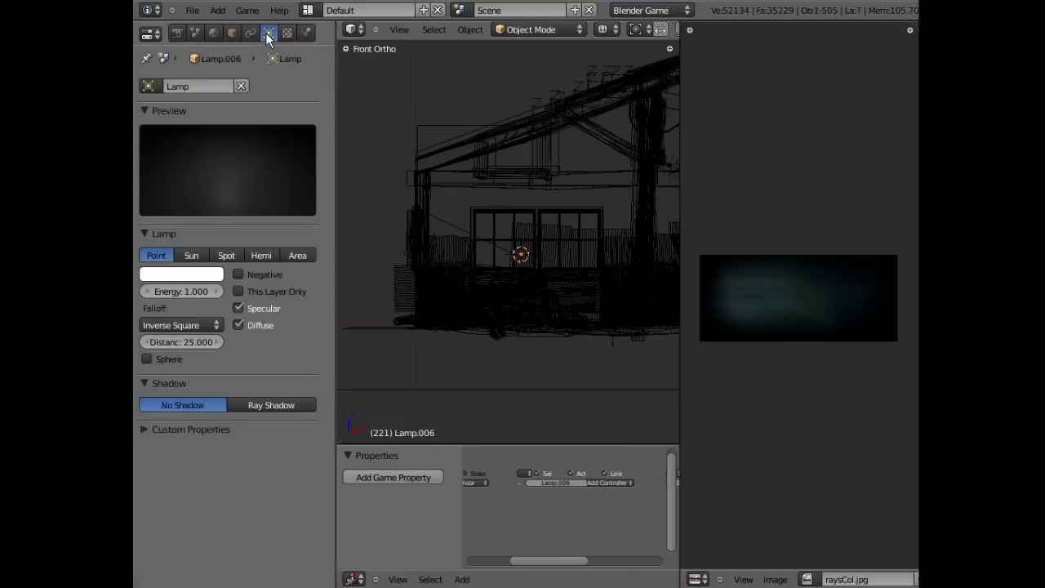
pyautogui.click(205, 342)
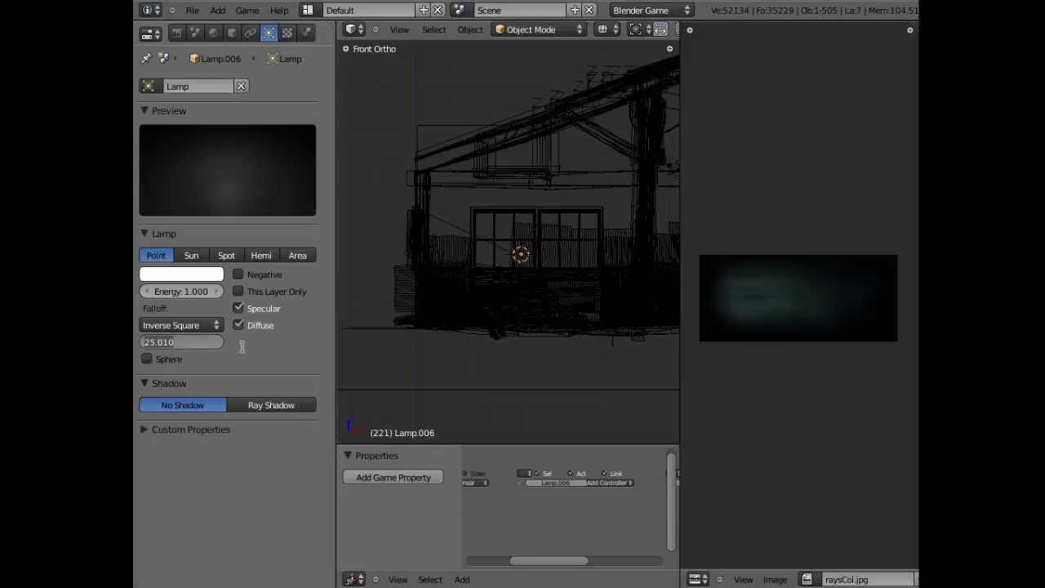
pyautogui.write('6')
pyautogui.press('Return')
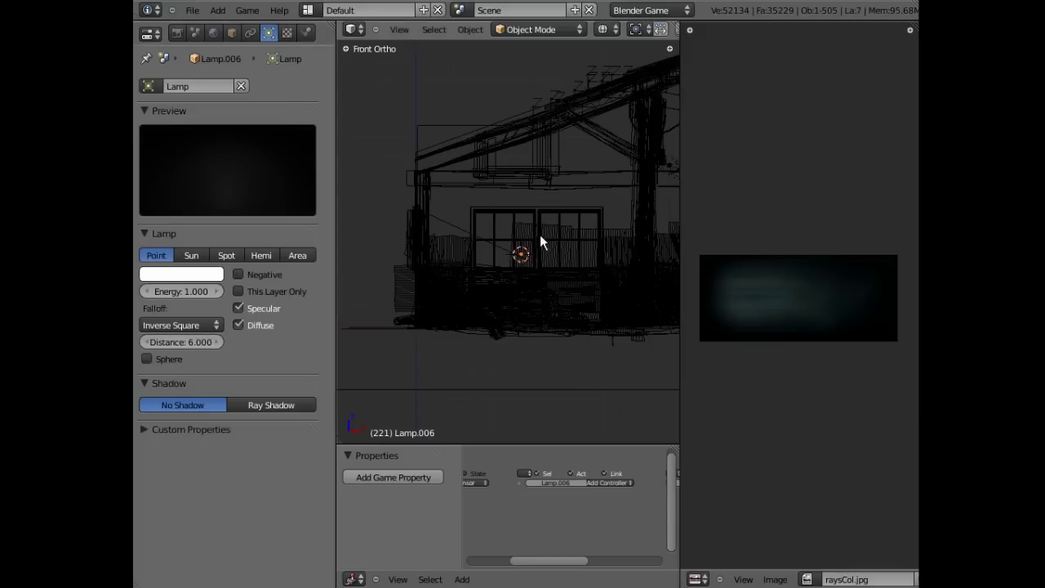
pyautogui.scroll(5, 502, 271)
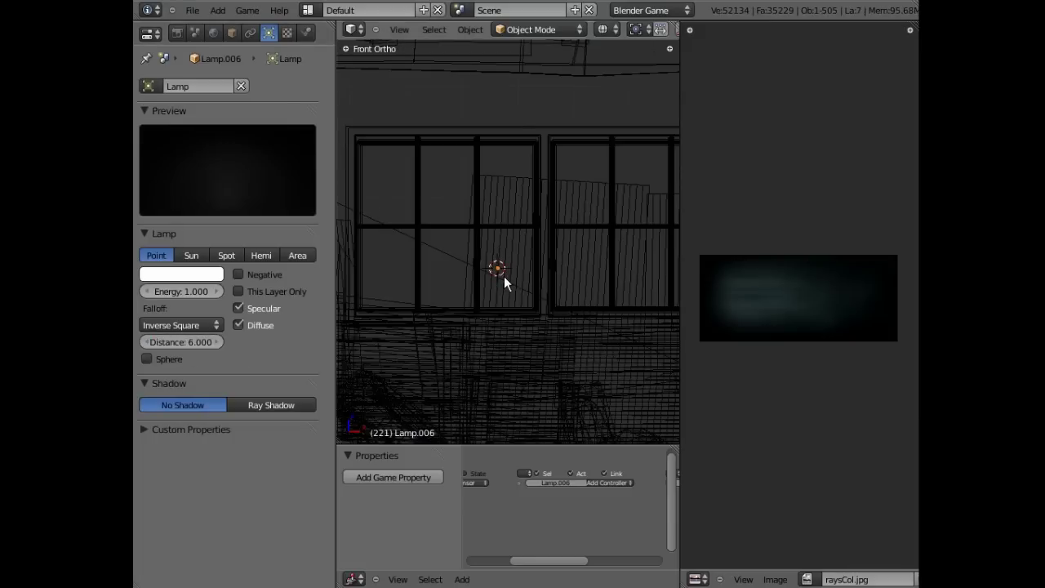
pyautogui.press('KP_5')
# - Check the ray boxes in textured view, then reselect the point lamp
pyautogui.hotkey('alt', 'z')
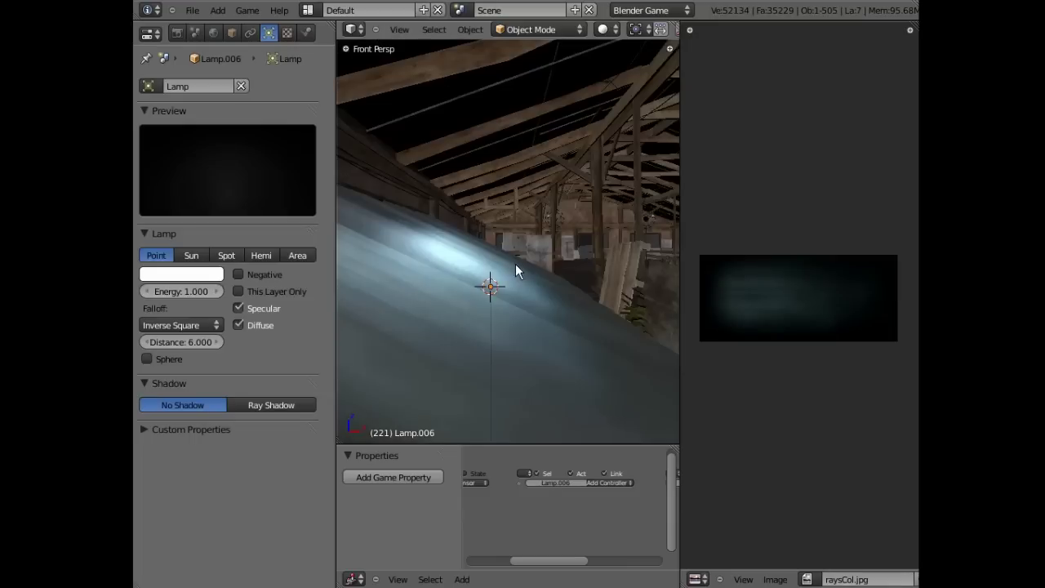
pyautogui.moveTo(571, 297)
pyautogui.mouseDown(button='middle')
pyautogui.moveTo(530, 295)
pyautogui.moveTo(569, 305)
pyautogui.mouseUp(button='middle')
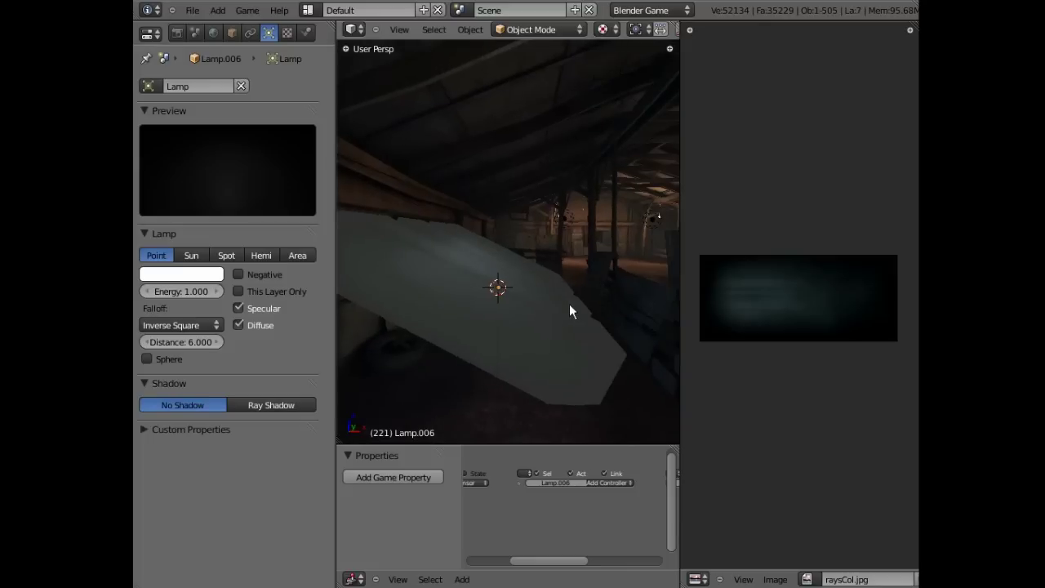
pyautogui.rightClick(442, 287)
pyautogui.rightClick(455, 244)
pyautogui.rightClick(480, 245)
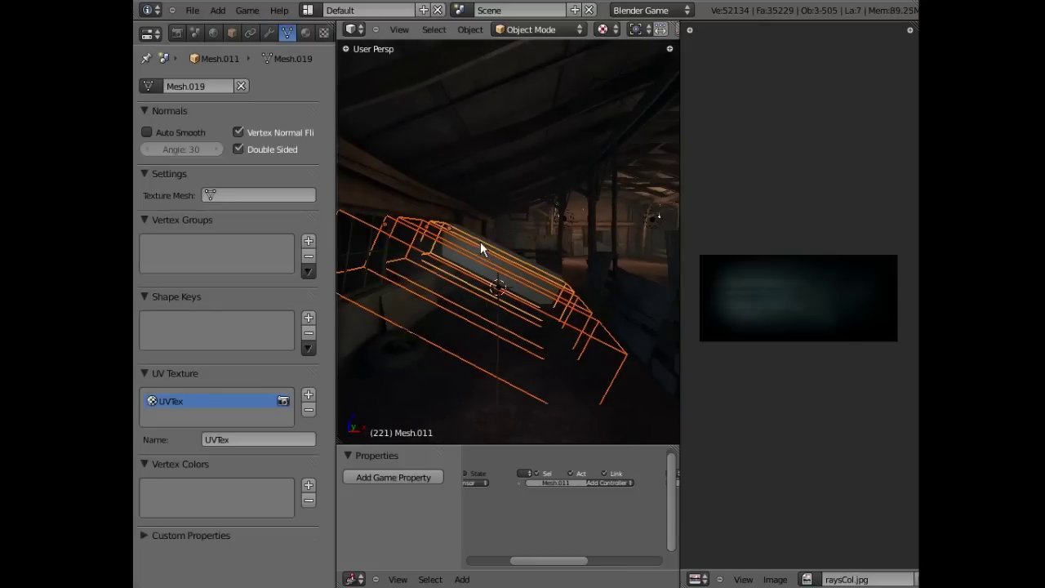
pyautogui.rightClick(480, 242)
pyautogui.moveTo(480, 245)
pyautogui.mouseDown(button='middle')
pyautogui.moveTo(463, 333)
pyautogui.moveTo(523, 292)
pyautogui.moveTo(525, 250)
pyautogui.mouseUp(button='middle')
pyautogui.rightClick(498, 273)
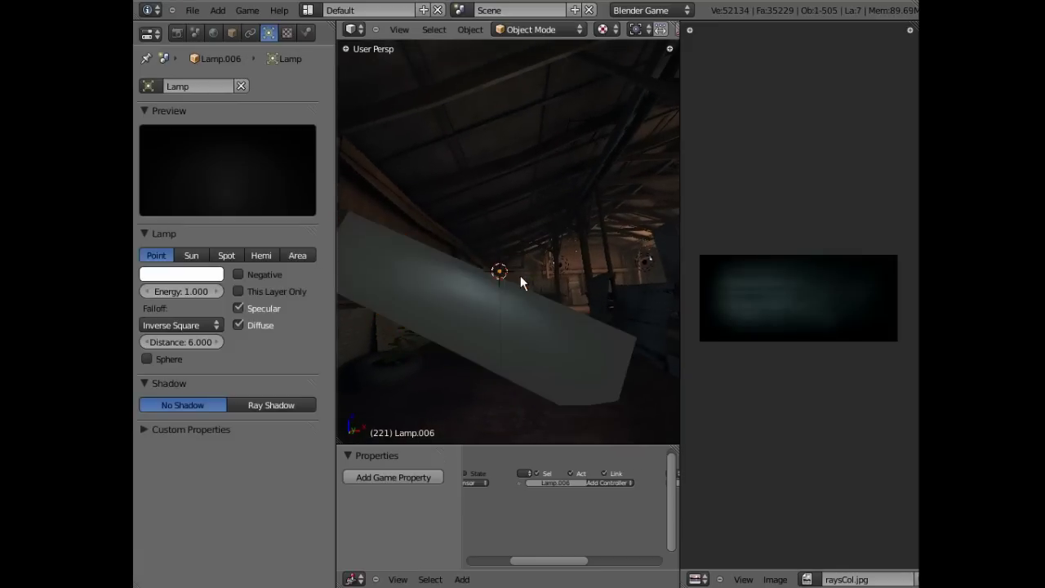
# - Move the lamp about 2 units along the window in among the ray boxes
pyautogui.press('KP_7')
pyautogui.press('z')
pyautogui.keyDown('shift'); pyautogui.moveTo(520, 282); pyautogui.dragTo(524, 325, button='middle'); pyautogui.keyUp('shift')
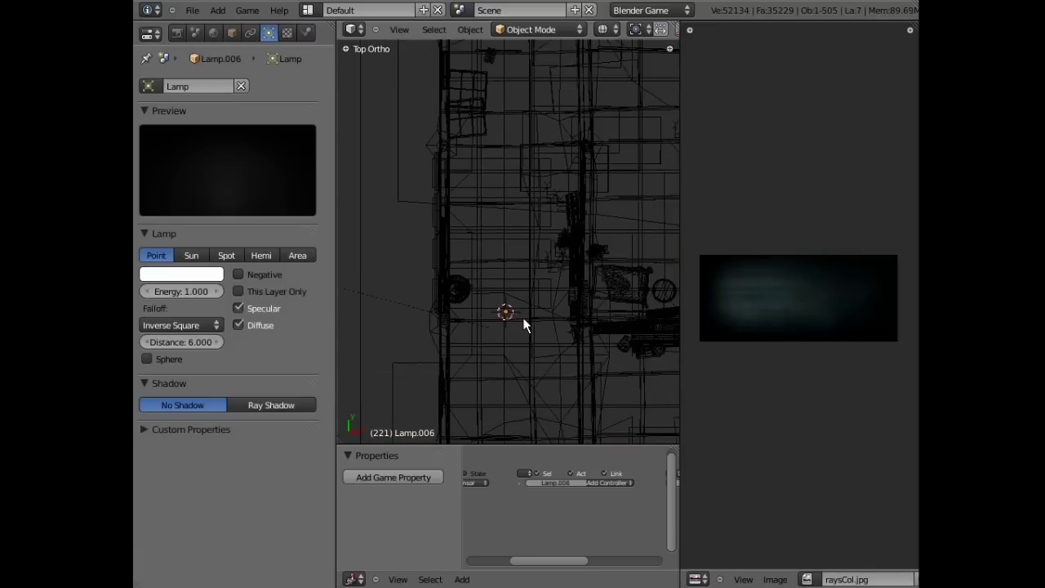
pyautogui.press('KP_3')
pyautogui.press('g')
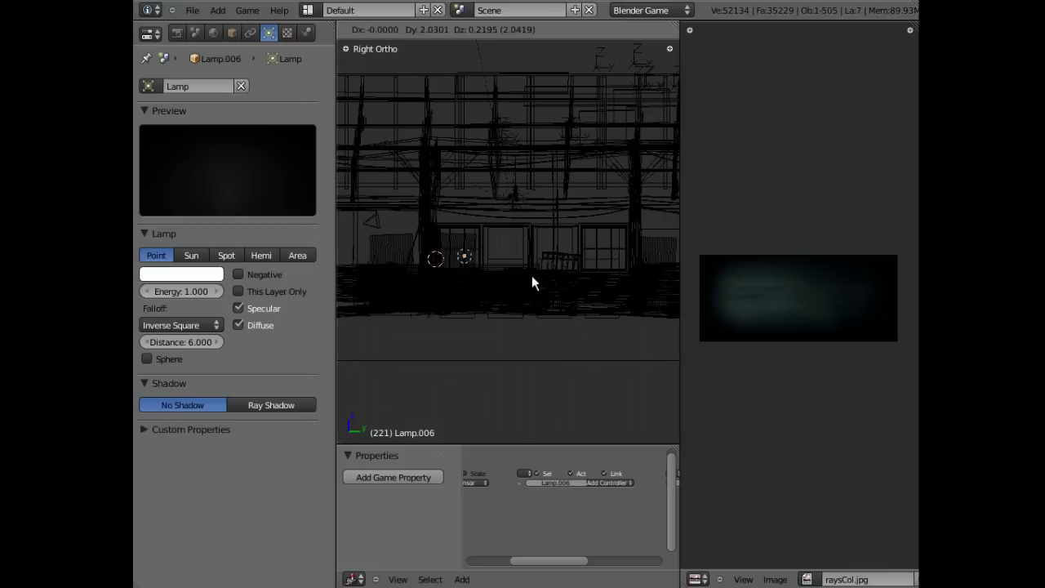
pyautogui.click(588, 283)
pyautogui.press('g')
pyautogui.click(588, 302)
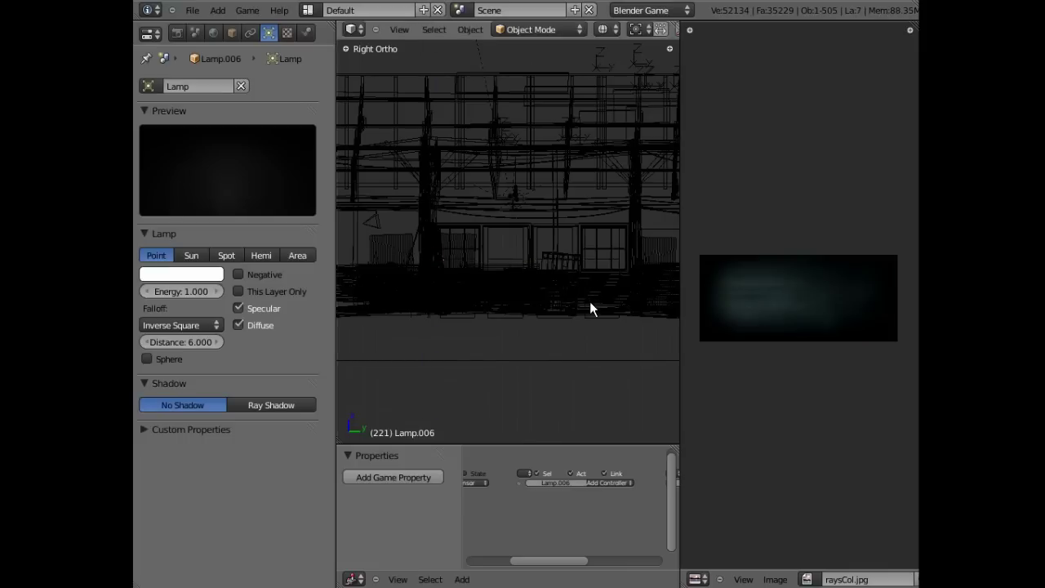
# - Switch to textured perspective and run the game to test the lamp's lighting
pyautogui.scroll(3, 590, 301)
pyautogui.press('KP_5')
pyautogui.moveTo(589, 302)
pyautogui.mouseDown(button='middle')
pyautogui.moveTo(477, 311)
pyautogui.moveTo(490, 270)
pyautogui.moveTo(457, 303)
pyautogui.moveTo(594, 304)
pyautogui.moveTo(604, 333)
pyautogui.moveTo(558, 302)
pyautogui.mouseUp(button='middle')
pyautogui.hotkey('alt', 'z')
pyautogui.press('p')
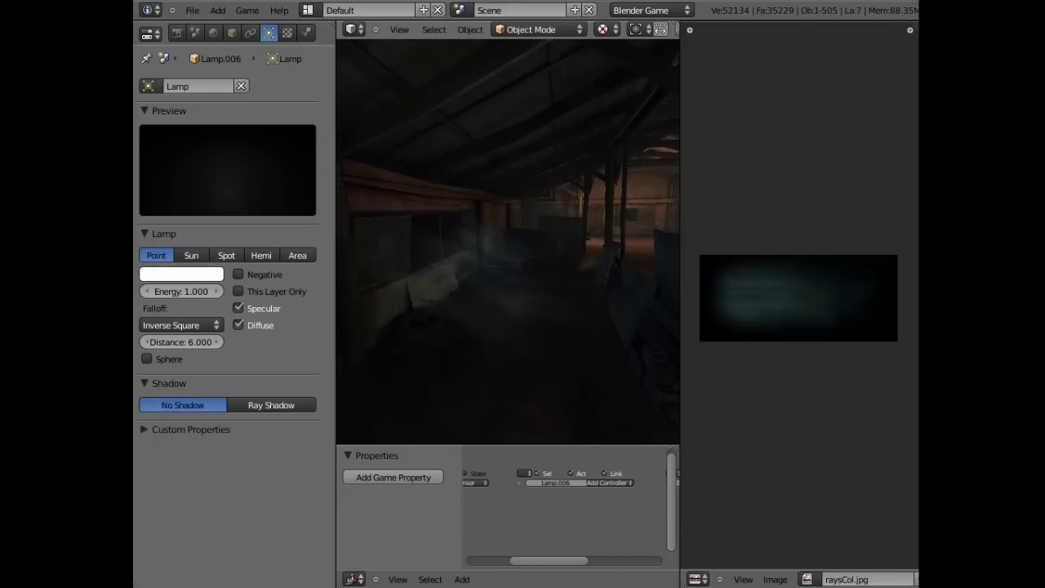
# - Run the game preview again to check the lamp's light among the boxes
pyautogui.press('Escape')
pyautogui.moveTo(558, 301)
pyautogui.mouseDown(button='middle')
pyautogui.moveTo(520, 274)
pyautogui.moveTo(500, 296)
pyautogui.moveTo(490, 289)
pyautogui.mouseUp(button='middle')
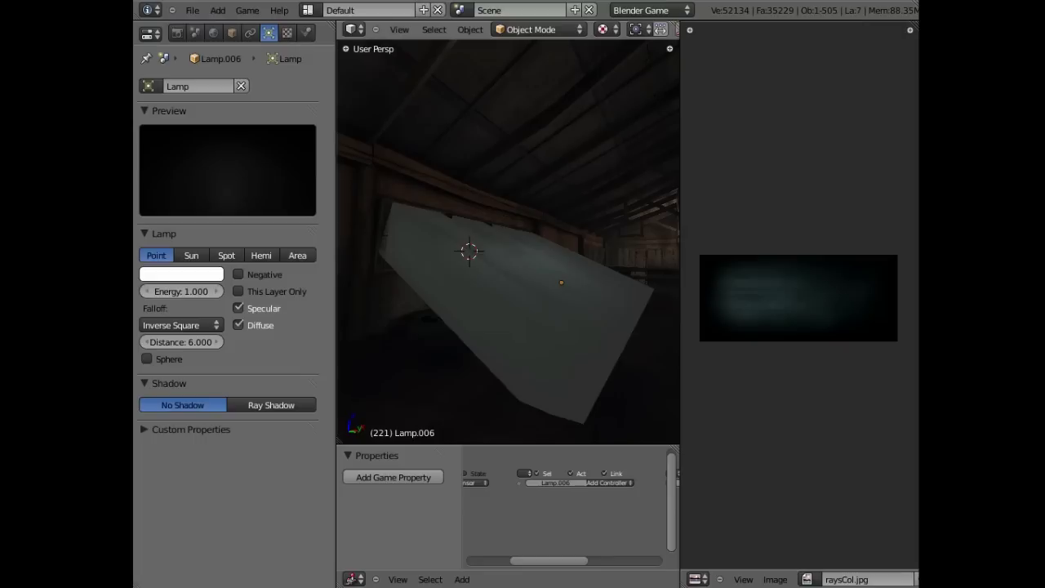
pyautogui.press('p')
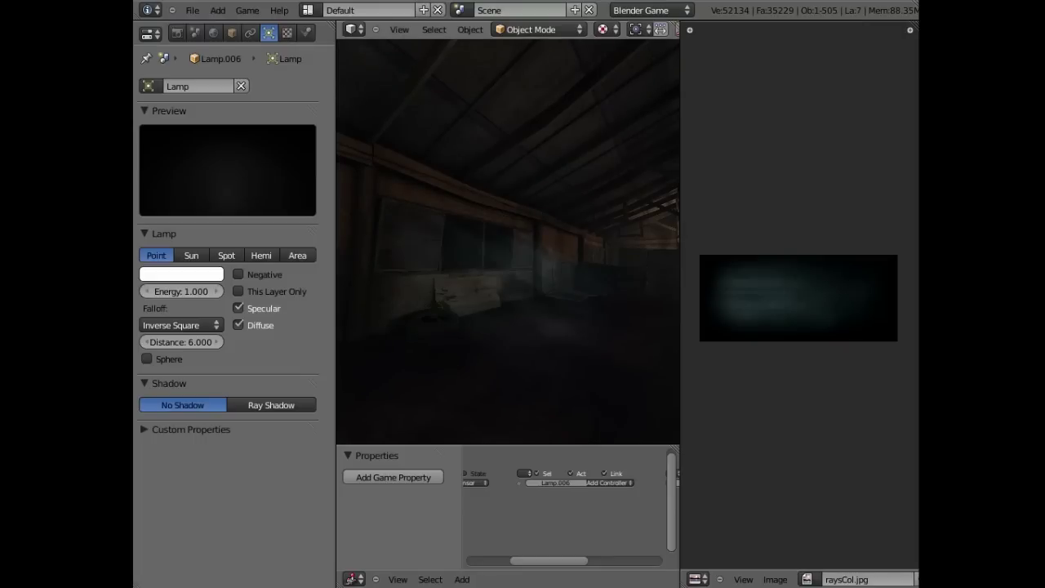
pyautogui.press('Escape')
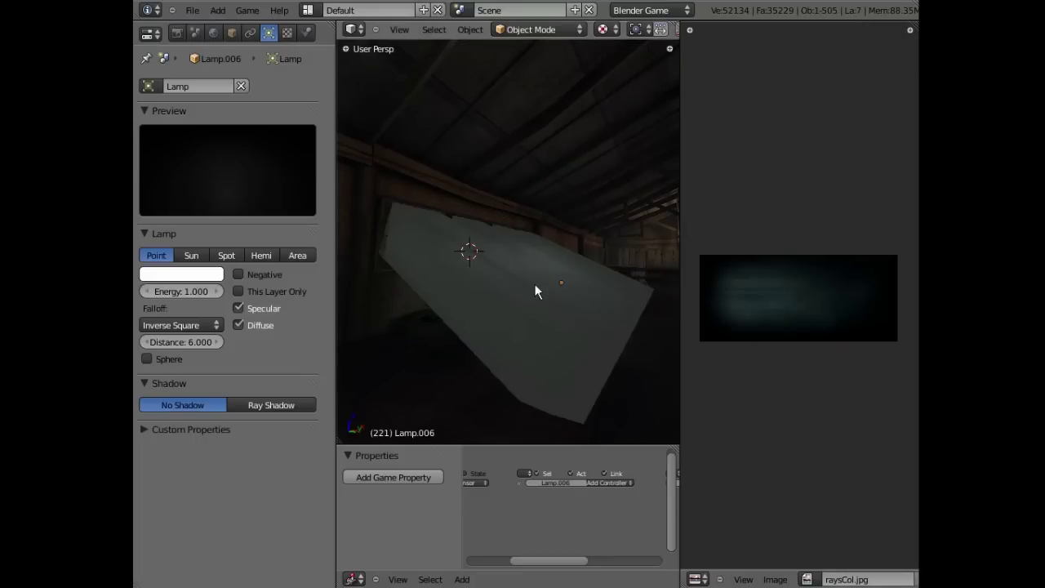
# - Make several small moves to settle the lamp's final position beside the ray boxes
pyautogui.press('g')
pyautogui.click(612, 296)
pyautogui.moveTo(600, 287)
pyautogui.mouseDown(button='middle')
pyautogui.moveTo(633, 296)
pyautogui.moveTo(558, 297)
pyautogui.mouseUp(button='middle')
pyautogui.press('g')
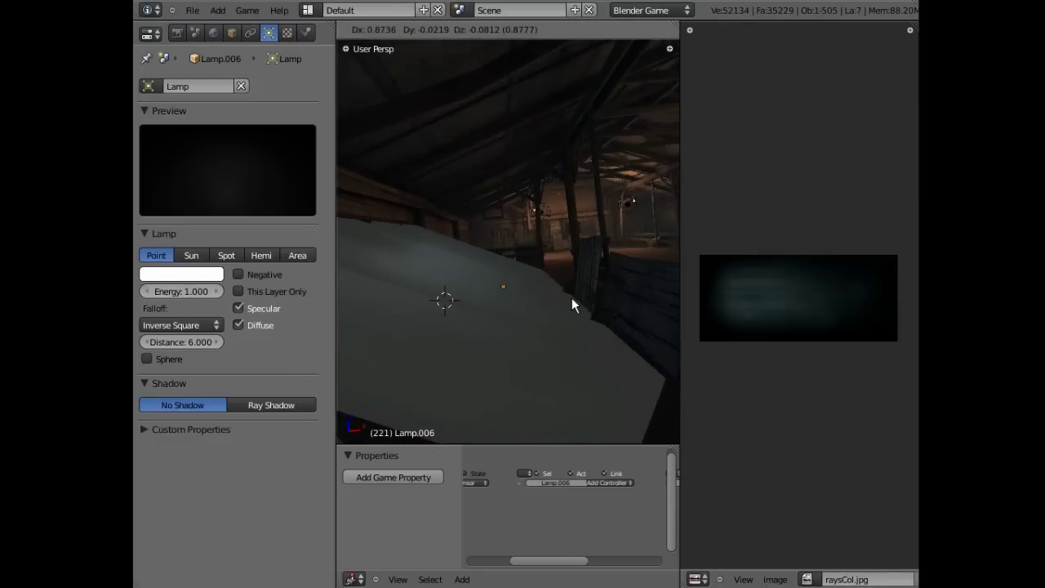
pyautogui.click(572, 298)
pyautogui.press('g')
pyautogui.click(584, 297)
pyautogui.moveTo(584, 297); pyautogui.dragTo(508, 291, button='middle')
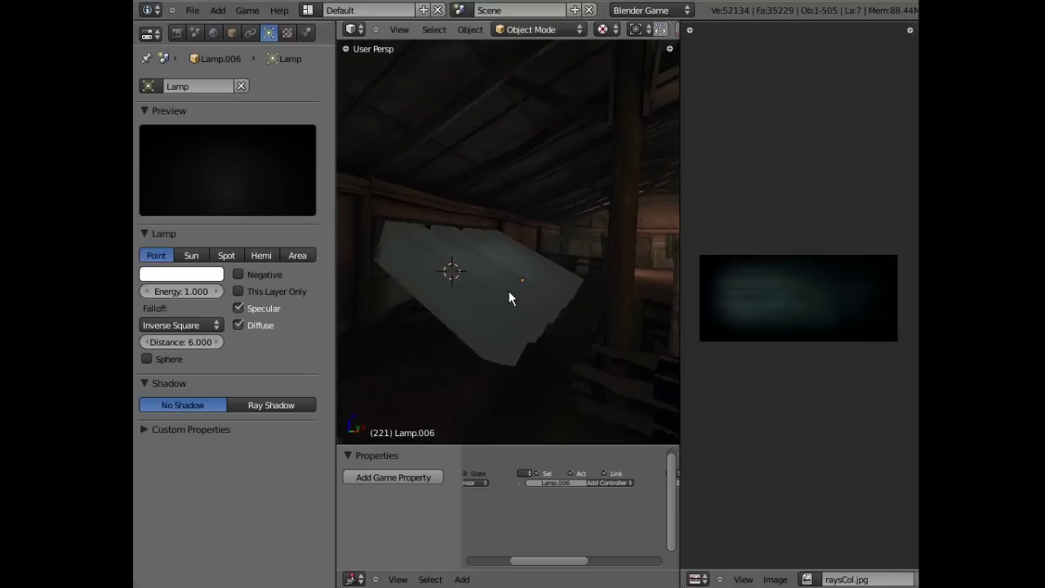